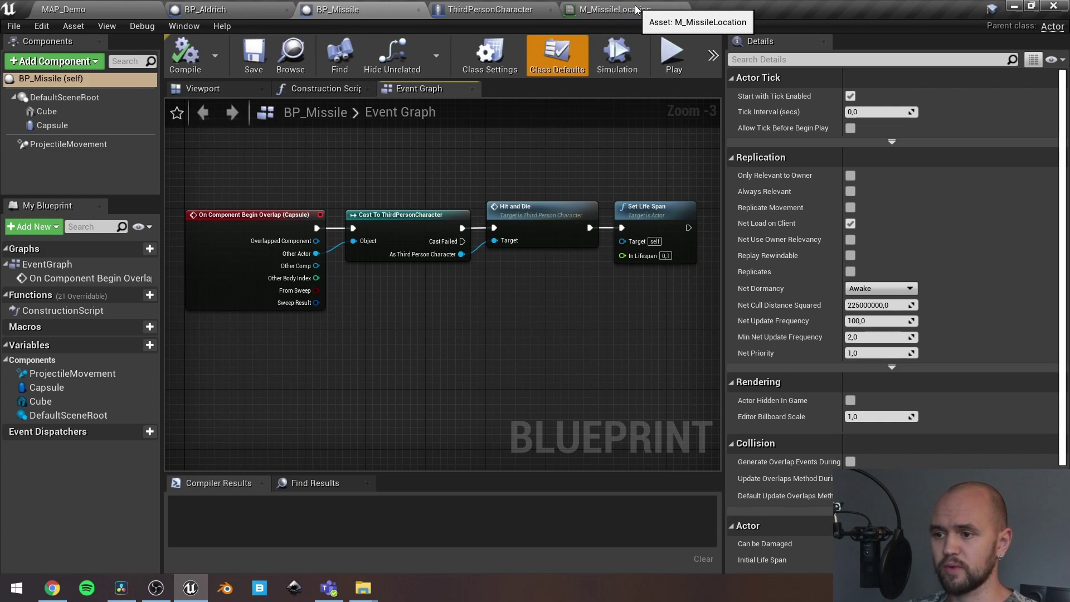
Step: Switch to M_MissileLocation and check the Time node's Period in the material graph
{"action": "left_click", "coordinate": [619, 10]}
{"action": "mouse_move", "coordinate": [436, 185]}
{"action": "right_mouse_down"}
{"action": "mouse_move", "coordinate": [473, 171]}
{"action": "mouse_move", "coordinate": [468, 197]}
{"action": "right_mouse_up"}
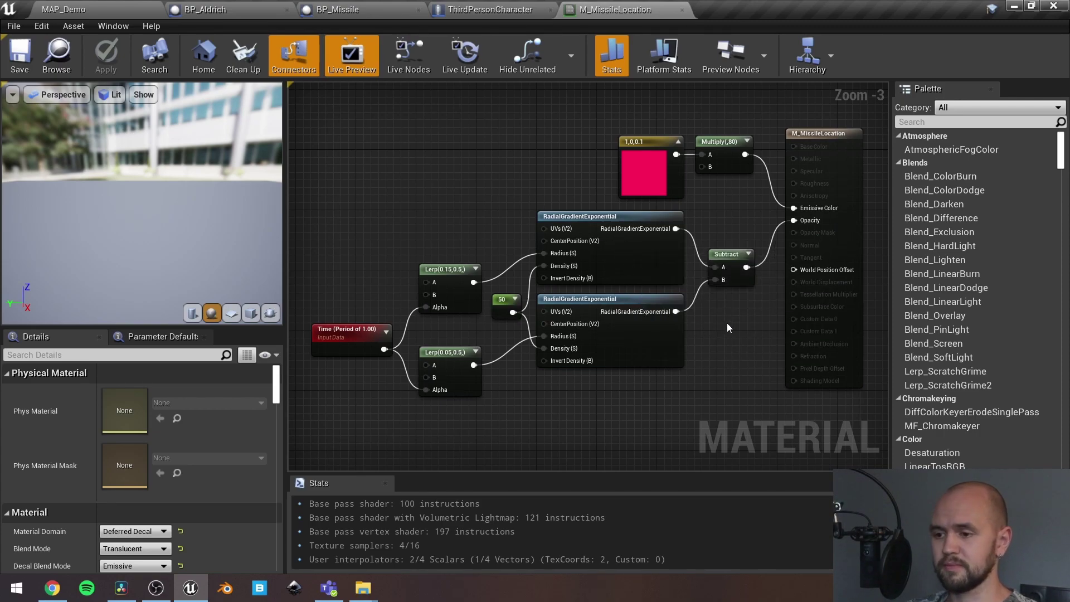
{"action": "scroll", "coordinate": [727, 327], "scroll_direction": "up", "scroll_amount": 2}
{"action": "scroll", "coordinate": [718, 331], "scroll_direction": "down", "scroll_amount": 1}
{"action": "right_click_drag", "start_coordinate": [718, 331], "coordinate": [733, 330]}
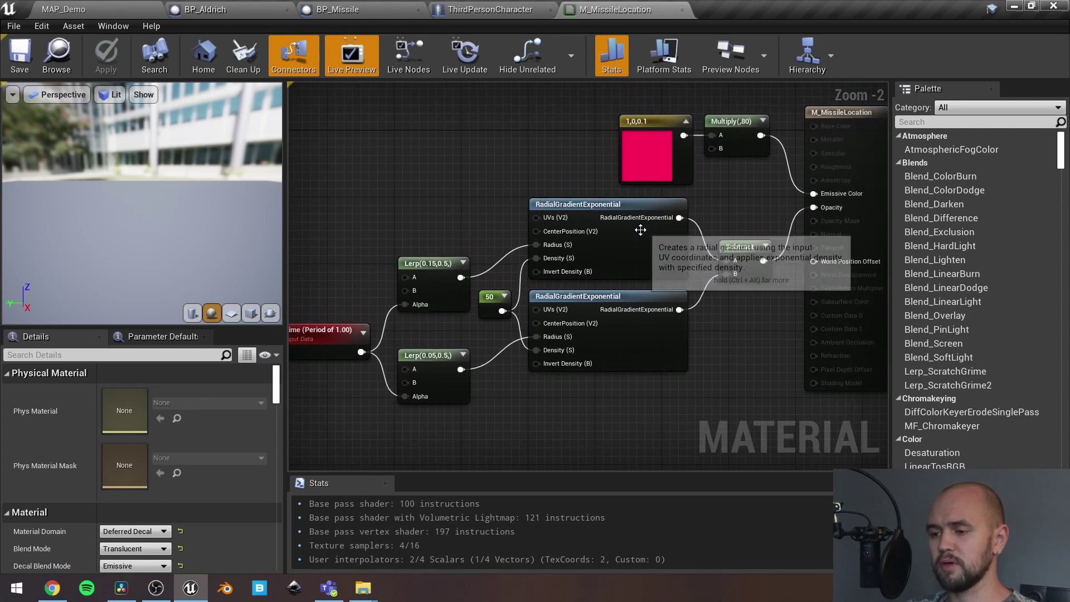
{"action": "scroll", "coordinate": [715, 352], "scroll_direction": "up", "scroll_amount": 1}
{"action": "right_click_drag", "start_coordinate": [636, 360], "coordinate": [728, 343]}
{"action": "scroll", "coordinate": [553, 343], "scroll_direction": "up", "scroll_amount": 1}
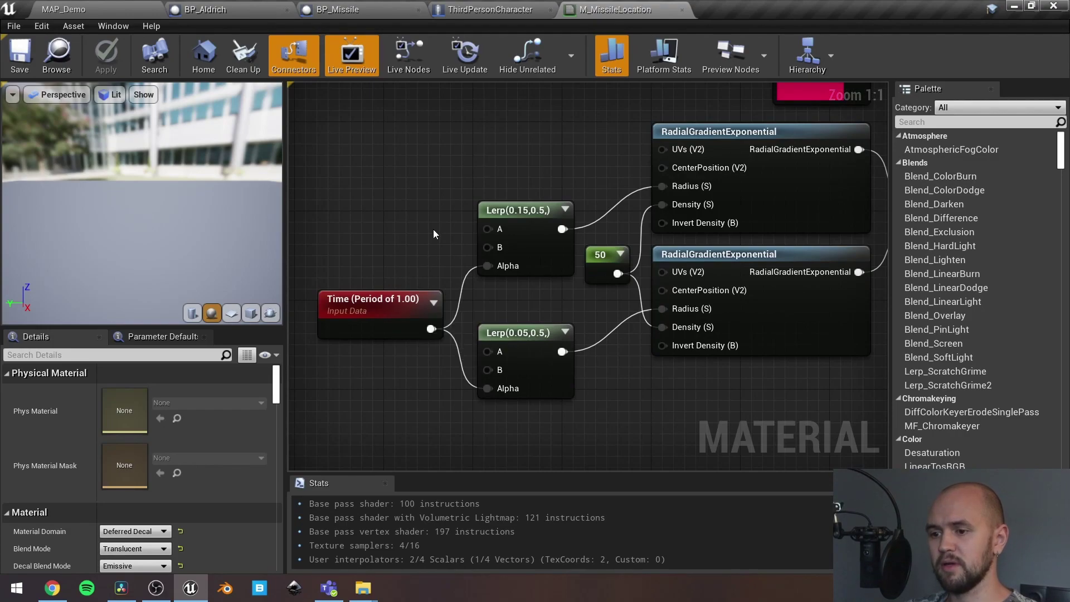
{"action": "left_click", "coordinate": [381, 298]}
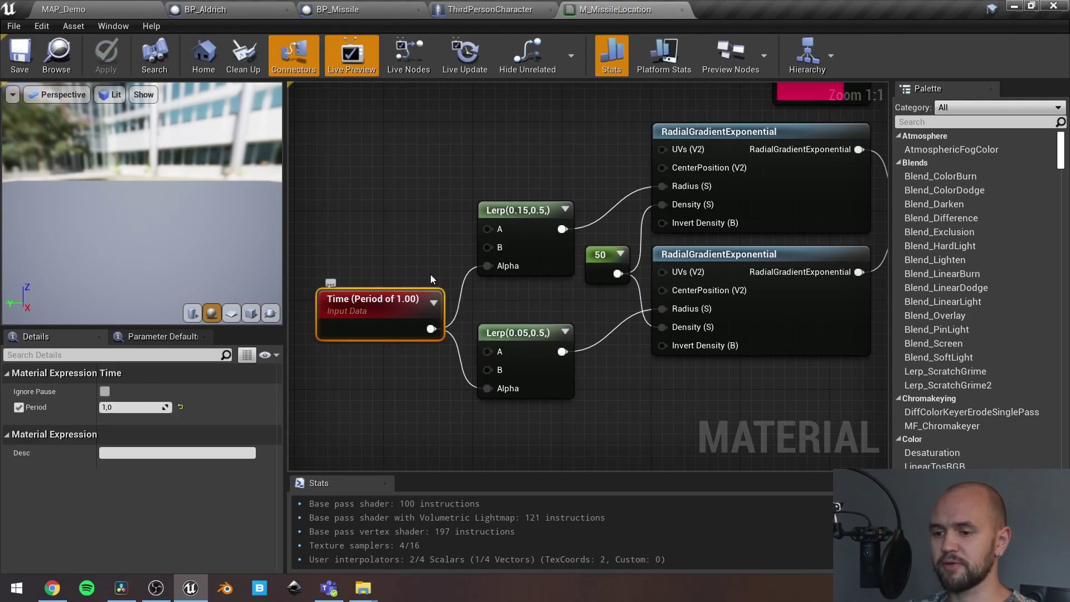
{"action": "left_click", "coordinate": [429, 224]}
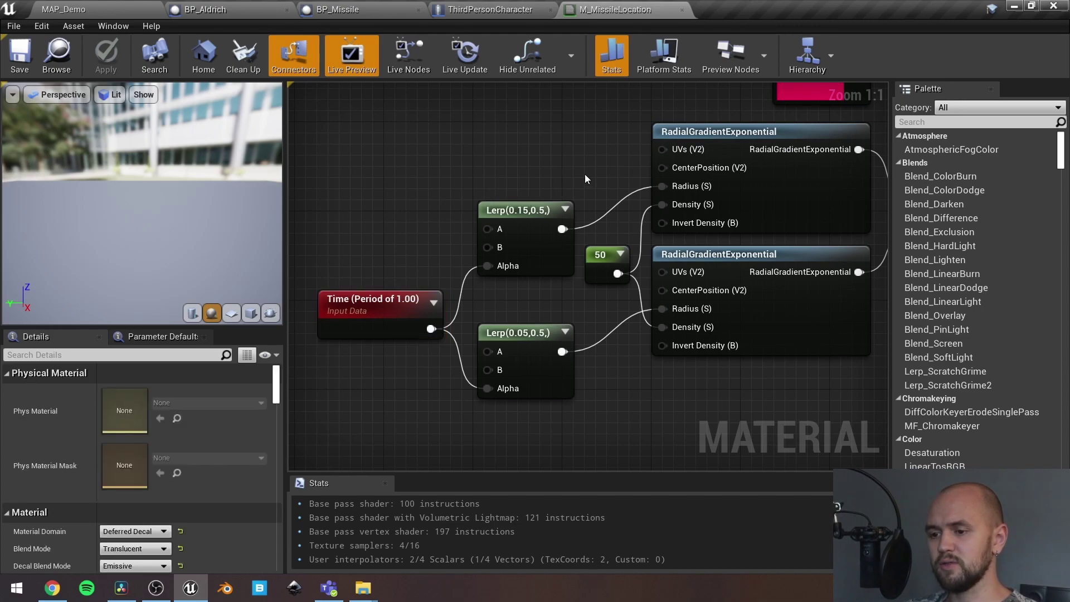
Step: Pan across the gradient, Lerp, Subtract, pink colour, Multiply and output nodes
{"action": "right_click_drag", "start_coordinate": [585, 178], "coordinate": [673, 235]}
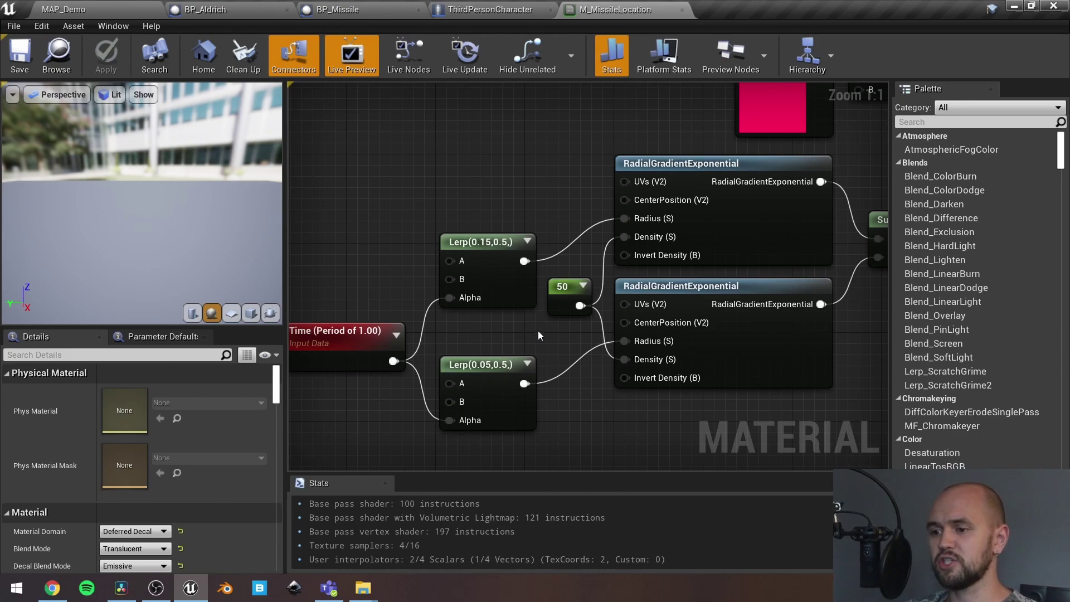
{"action": "right_click_drag", "start_coordinate": [659, 408], "coordinate": [469, 403]}
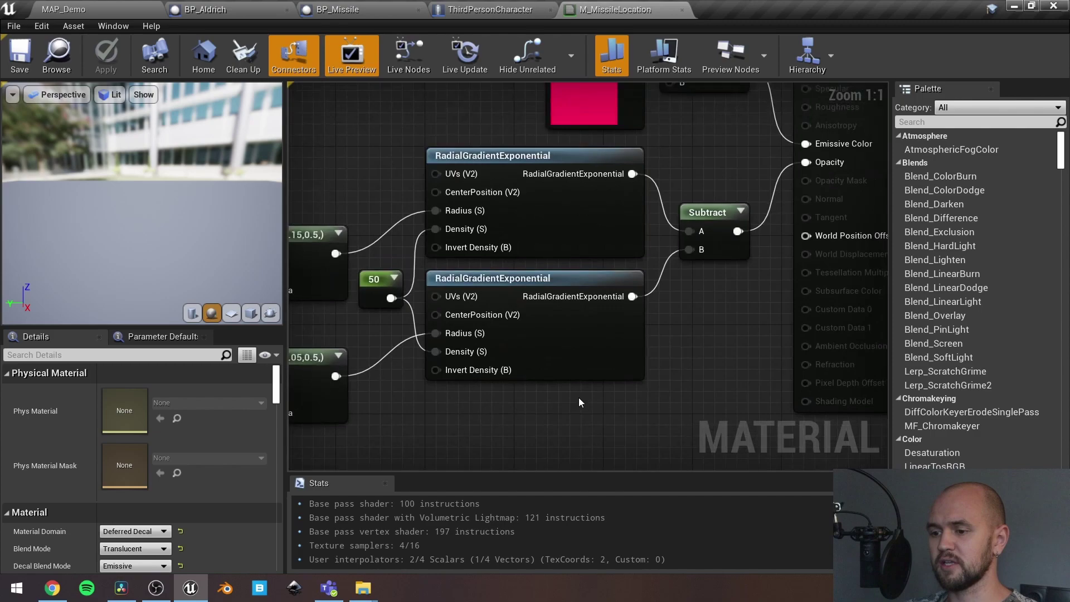
{"action": "right_click_drag", "start_coordinate": [680, 320], "coordinate": [744, 346]}
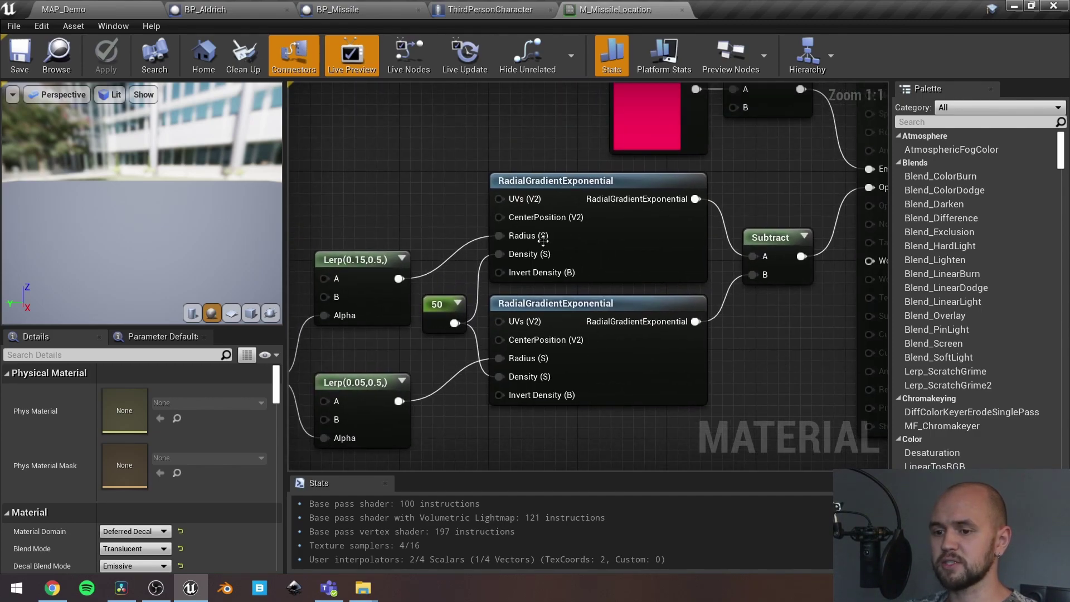
{"action": "mouse_move", "coordinate": [778, 190]}
{"action": "right_mouse_down"}
{"action": "mouse_move", "coordinate": [661, 229]}
{"action": "mouse_move", "coordinate": [669, 176]}
{"action": "right_mouse_up"}
{"action": "scroll", "coordinate": [161, 442], "scroll_direction": "down", "scroll_amount": 2}
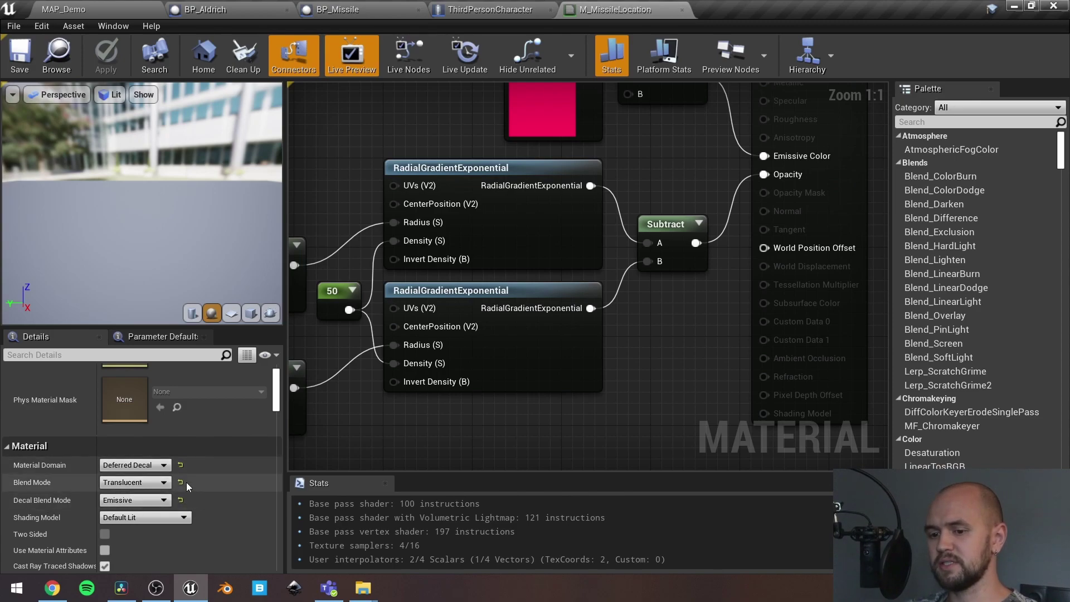
{"action": "right_click_drag", "start_coordinate": [695, 368], "coordinate": [600, 445]}
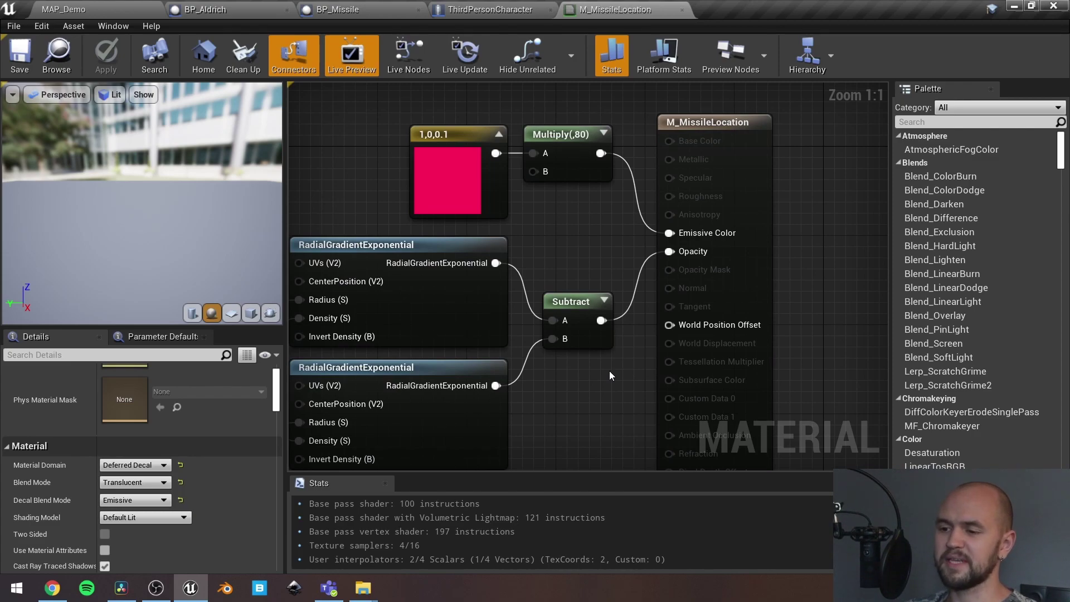
{"action": "scroll", "coordinate": [609, 376], "scroll_direction": "down", "scroll_amount": 1}
{"action": "mouse_move", "coordinate": [606, 372]}
{"action": "right_mouse_down"}
{"action": "mouse_move", "coordinate": [836, 276]}
{"action": "mouse_move", "coordinate": [692, 331]}
{"action": "mouse_move", "coordinate": [727, 306]}
{"action": "right_mouse_up"}
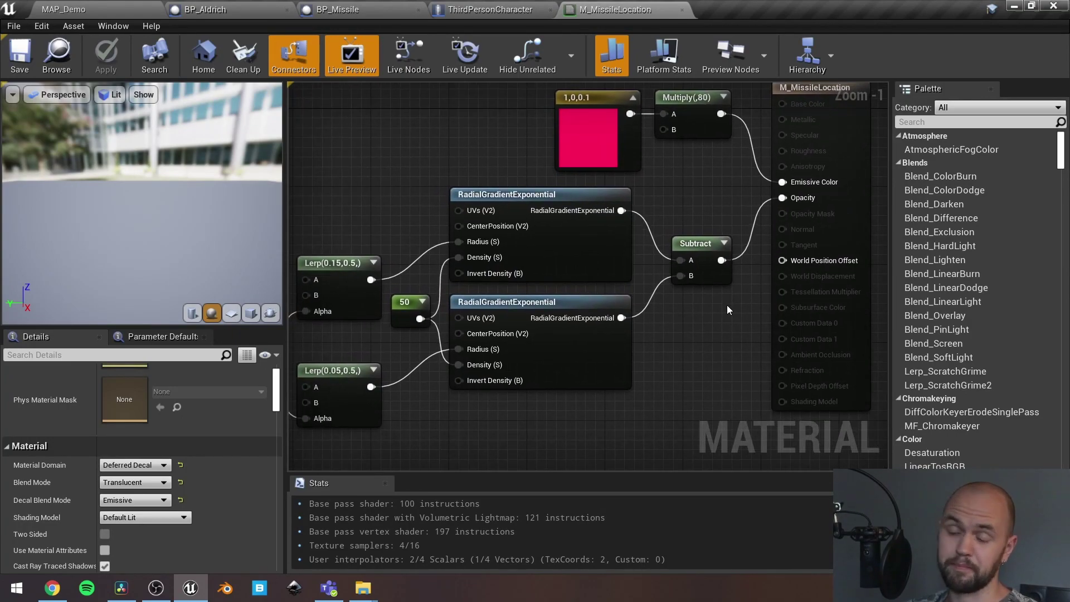
{"action": "scroll", "coordinate": [727, 304], "scroll_direction": "down", "scroll_amount": 2}
{"action": "right_click_drag", "start_coordinate": [739, 319], "coordinate": [762, 308]}
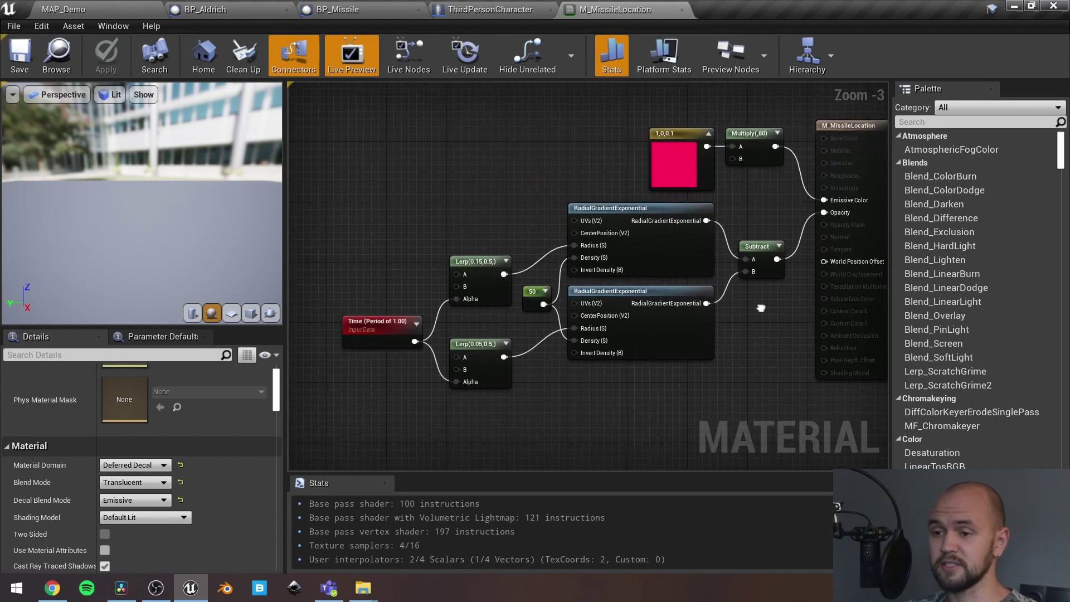
Step: Return to MAP_Demo to view the boss mannequin in its pink target circle
{"action": "left_click", "coordinate": [219, 9]}
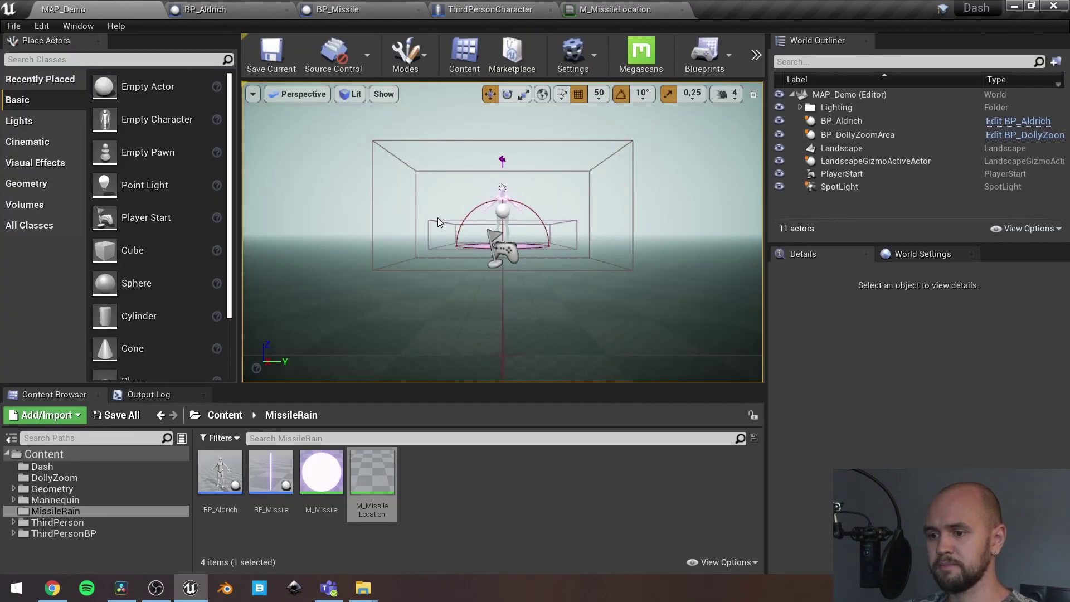
{"action": "scroll", "coordinate": [438, 222], "scroll_direction": "up", "scroll_amount": 2}
{"action": "scroll", "coordinate": [438, 221], "scroll_direction": "up", "scroll_amount": 2}
{"action": "scroll", "coordinate": [438, 222], "scroll_direction": "up", "scroll_amount": 2}
{"action": "scroll", "coordinate": [437, 221], "scroll_direction": "up", "scroll_amount": 3}
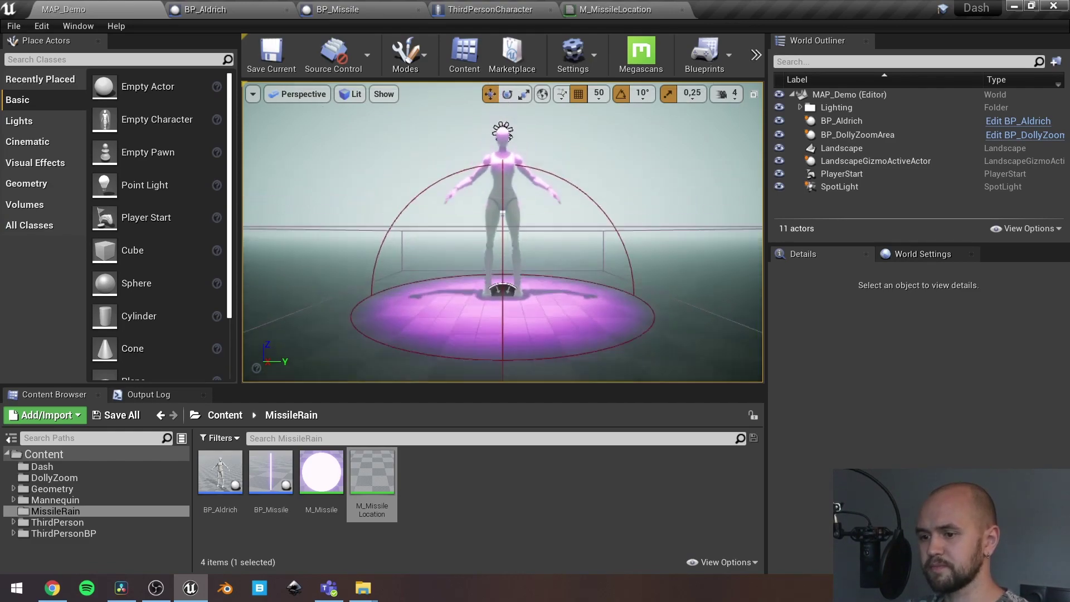
{"action": "scroll", "coordinate": [513, 155], "scroll_direction": "up", "scroll_amount": 2}
{"action": "scroll", "coordinate": [513, 155], "scroll_direction": "up", "scroll_amount": 2}
{"action": "scroll", "coordinate": [512, 155], "scroll_direction": "up", "scroll_amount": 2}
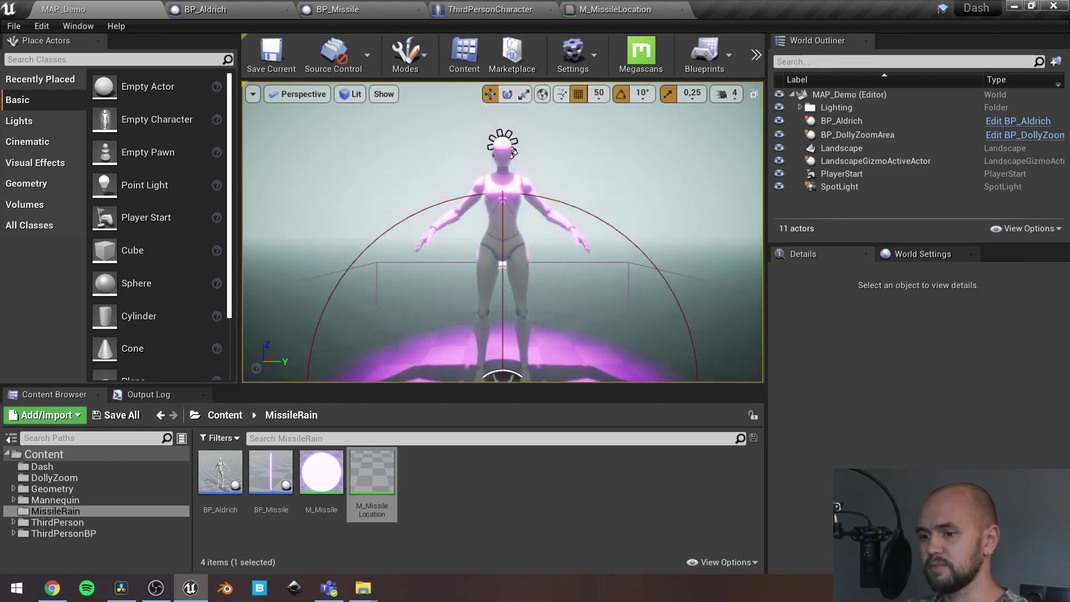
{"action": "scroll", "coordinate": [512, 155], "scroll_direction": "down", "scroll_amount": 3}
{"action": "scroll", "coordinate": [513, 155], "scroll_direction": "up", "scroll_amount": 1}
{"action": "scroll", "coordinate": [509, 141], "scroll_direction": "down", "scroll_amount": 2}
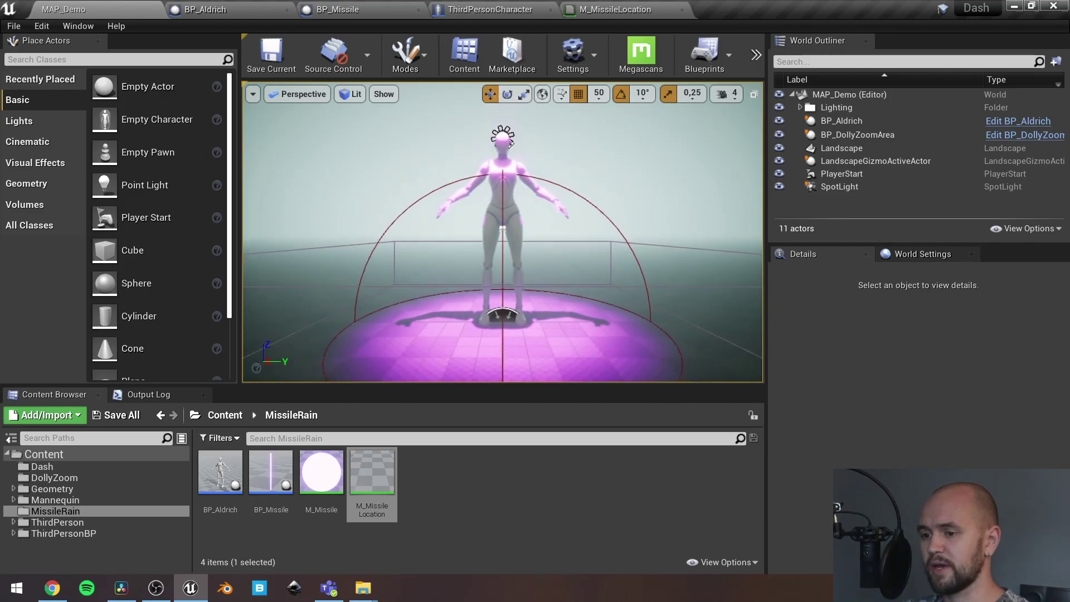
{"action": "scroll", "coordinate": [509, 141], "scroll_direction": "up", "scroll_amount": 2}
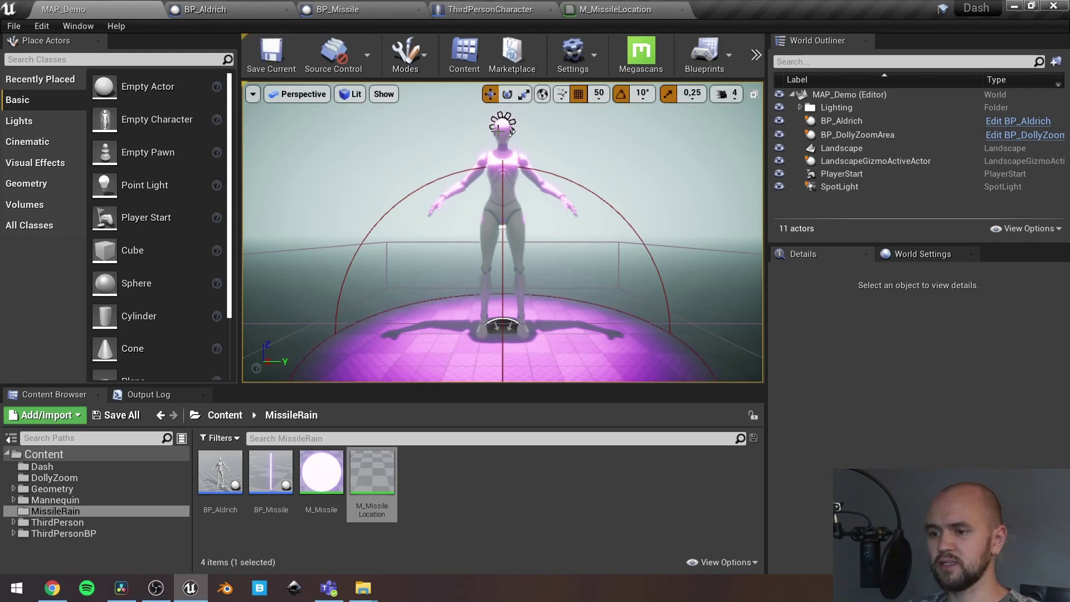
Step: Open BP_Aldrich and check its 400-radius Sphere's query-only, Pawn-only overlap collision
{"action": "left_click", "coordinate": [842, 120]}
{"action": "left_click", "coordinate": [205, 9]}
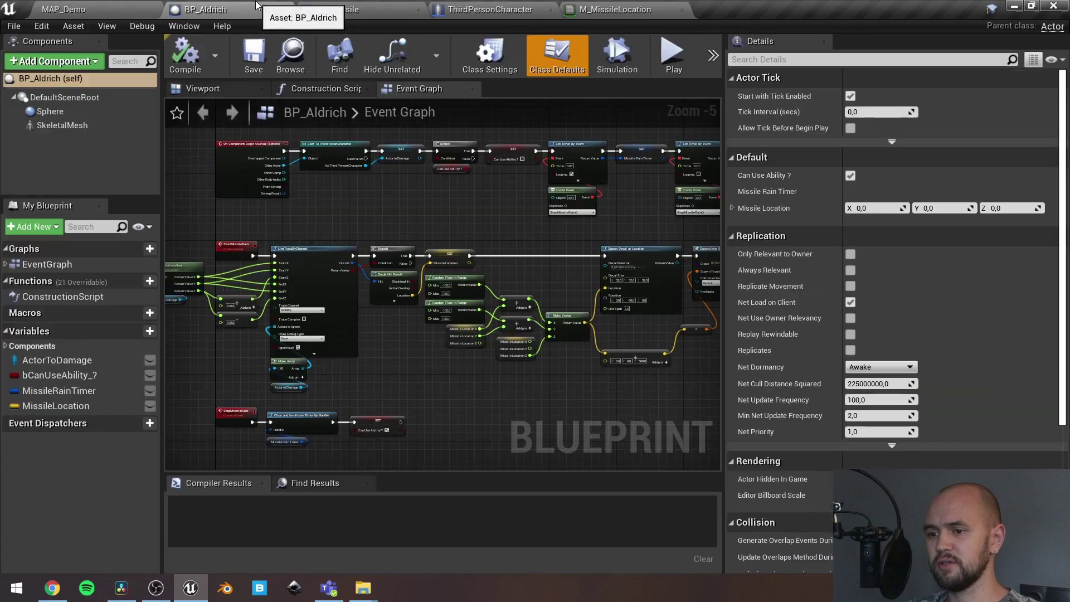
{"action": "left_click", "coordinate": [52, 126]}
{"action": "left_click", "coordinate": [226, 87]}
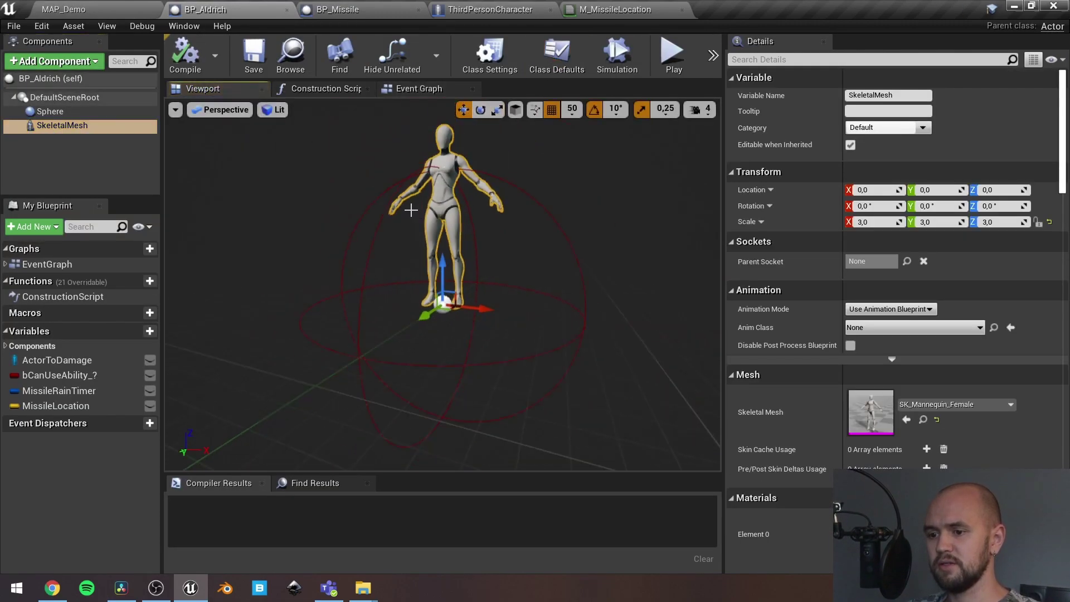
{"action": "left_click", "coordinate": [50, 113]}
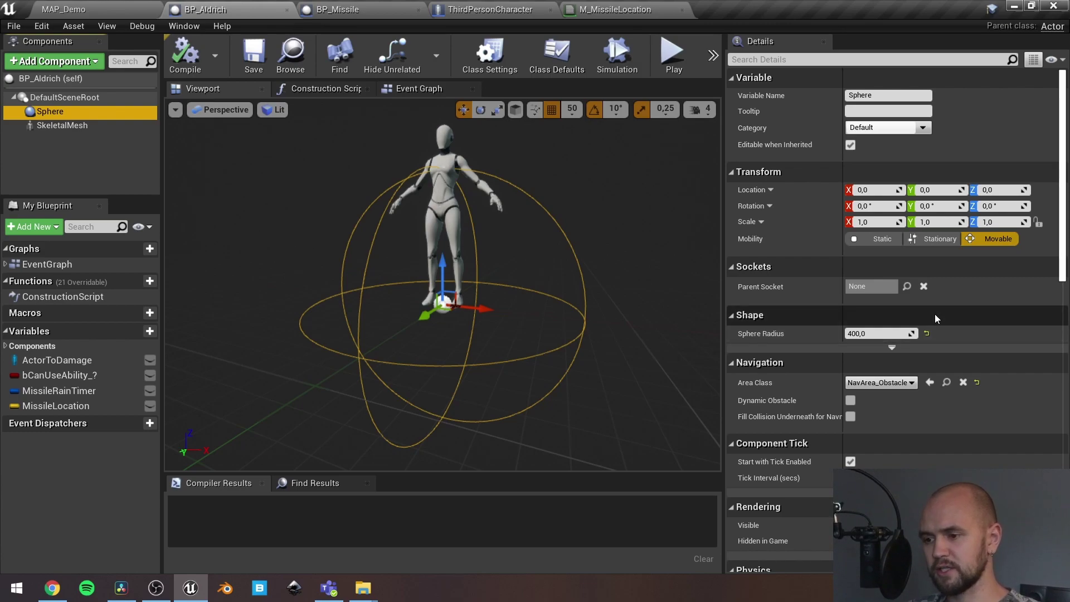
{"action": "scroll", "coordinate": [936, 316], "scroll_direction": "down", "scroll_amount": 2}
{"action": "scroll", "coordinate": [935, 316], "scroll_direction": "down", "scroll_amount": 3}
{"action": "scroll", "coordinate": [935, 315], "scroll_direction": "down", "scroll_amount": 2}
{"action": "scroll", "coordinate": [935, 315], "scroll_direction": "down", "scroll_amount": 3}
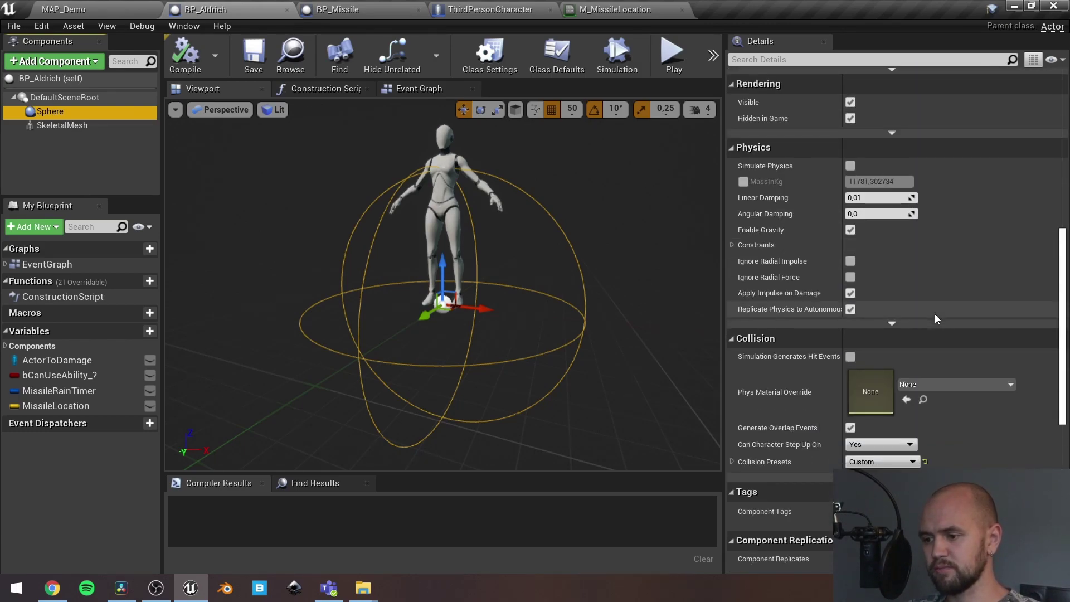
{"action": "scroll", "coordinate": [935, 313], "scroll_direction": "down", "scroll_amount": 3}
{"action": "scroll", "coordinate": [935, 314], "scroll_direction": "down", "scroll_amount": 3}
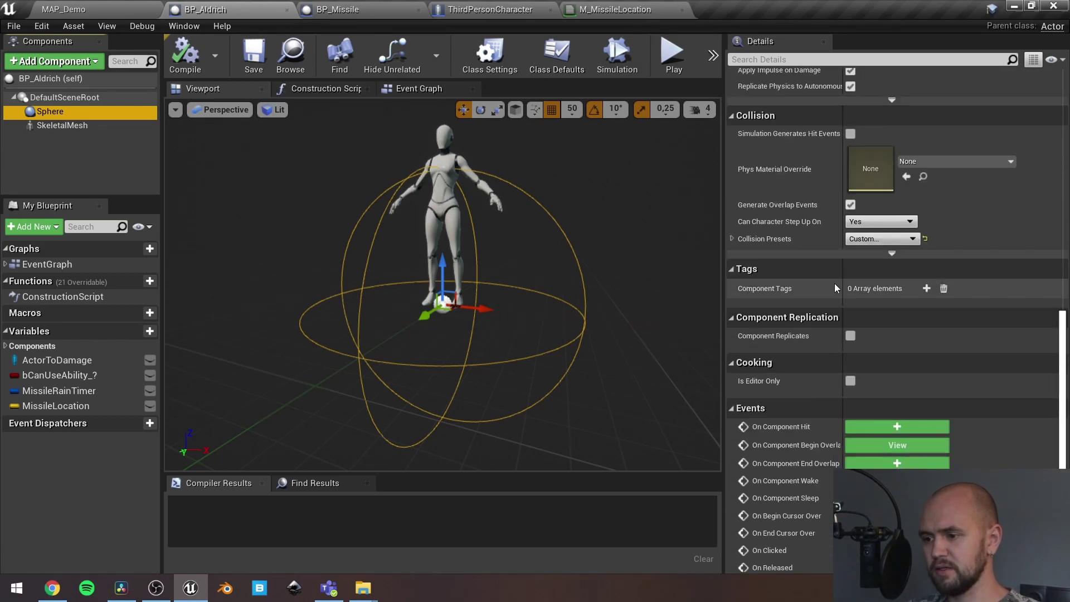
{"action": "left_click", "coordinate": [729, 239]}
{"action": "scroll", "coordinate": [870, 276], "scroll_direction": "down", "scroll_amount": 1}
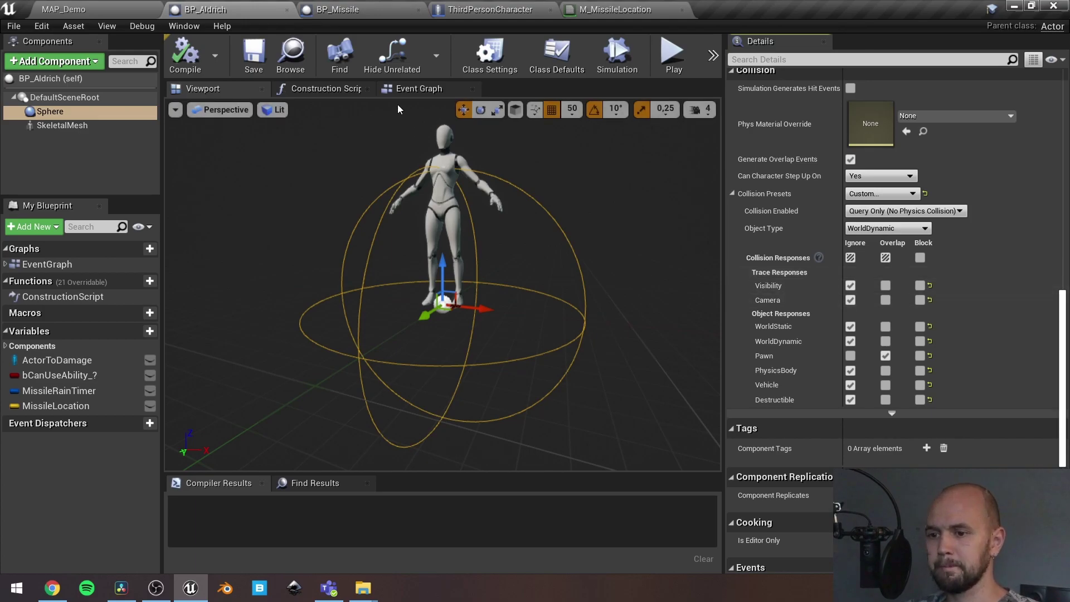
{"action": "left_click", "coordinate": [409, 94]}
{"action": "scroll", "coordinate": [486, 284], "scroll_direction": "up", "scroll_amount": 2}
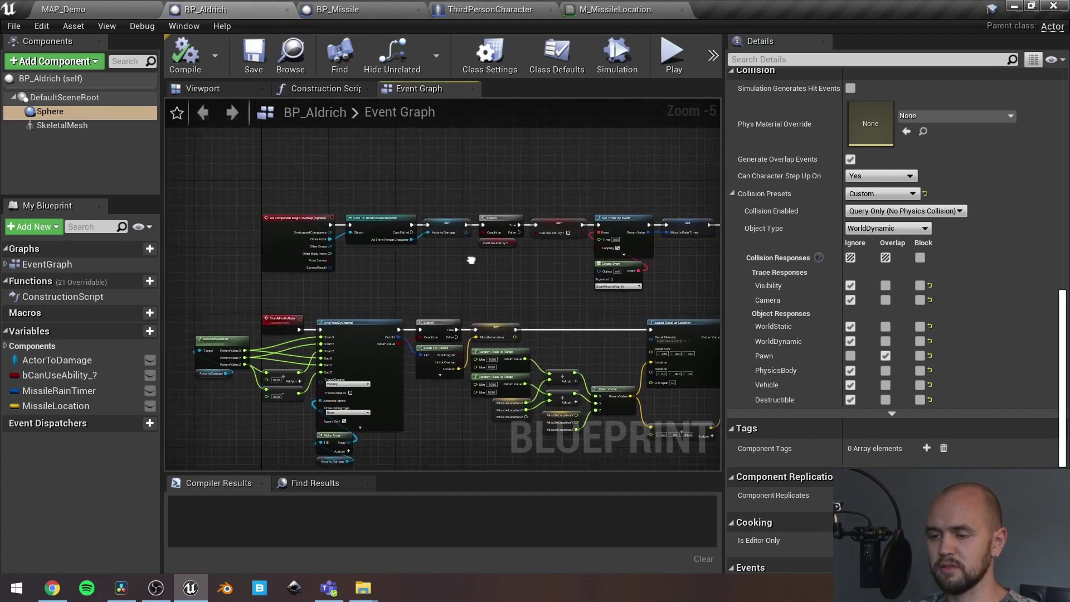
{"action": "scroll", "coordinate": [486, 284], "scroll_direction": "up", "scroll_amount": 1}
{"action": "scroll", "coordinate": [486, 284], "scroll_direction": "down", "scroll_amount": 1}
{"action": "scroll", "coordinate": [481, 267], "scroll_direction": "down", "scroll_amount": 1}
{"action": "scroll", "coordinate": [475, 251], "scroll_direction": "down", "scroll_amount": 1}
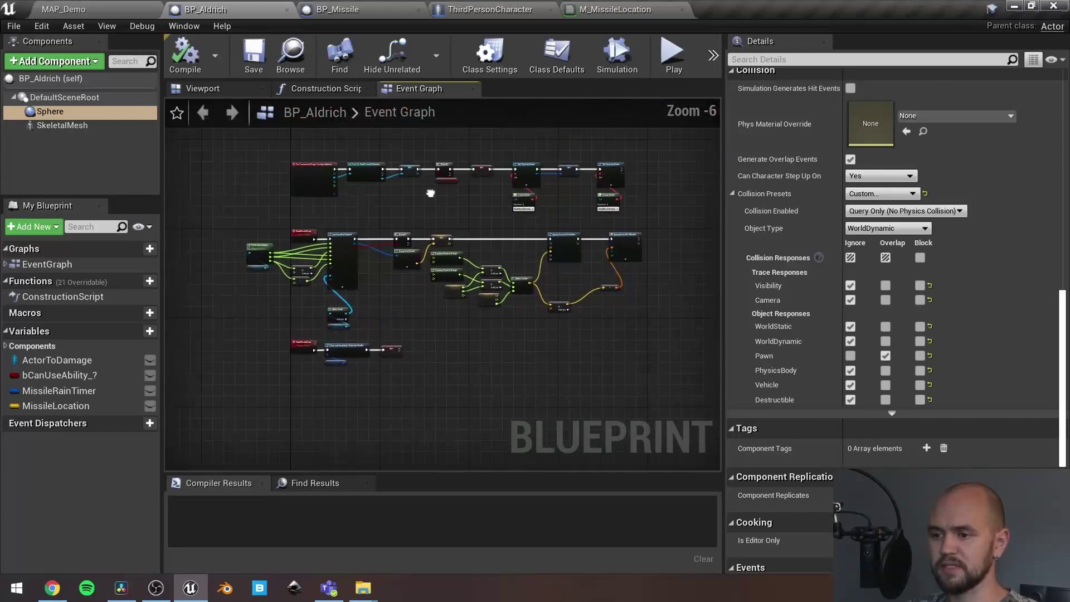
{"action": "scroll", "coordinate": [471, 240], "scroll_direction": "up", "scroll_amount": 1}
{"action": "scroll", "coordinate": [452, 251], "scroll_direction": "up", "scroll_amount": 1}
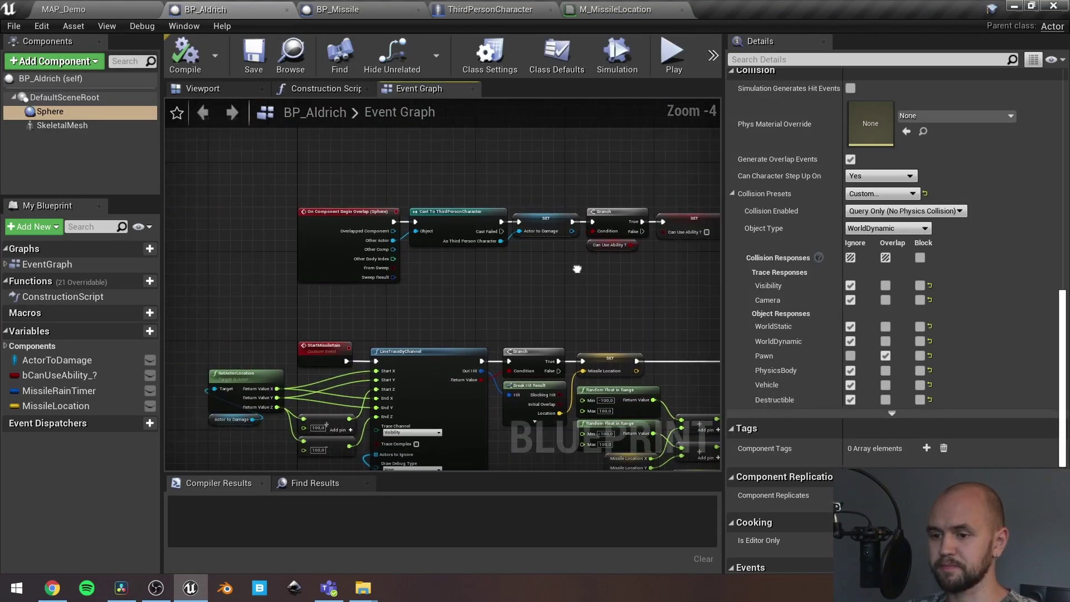
{"action": "scroll", "coordinate": [509, 246], "scroll_direction": "up", "scroll_amount": 2}
{"action": "scroll", "coordinate": [536, 295], "scroll_direction": "up", "scroll_amount": 1}
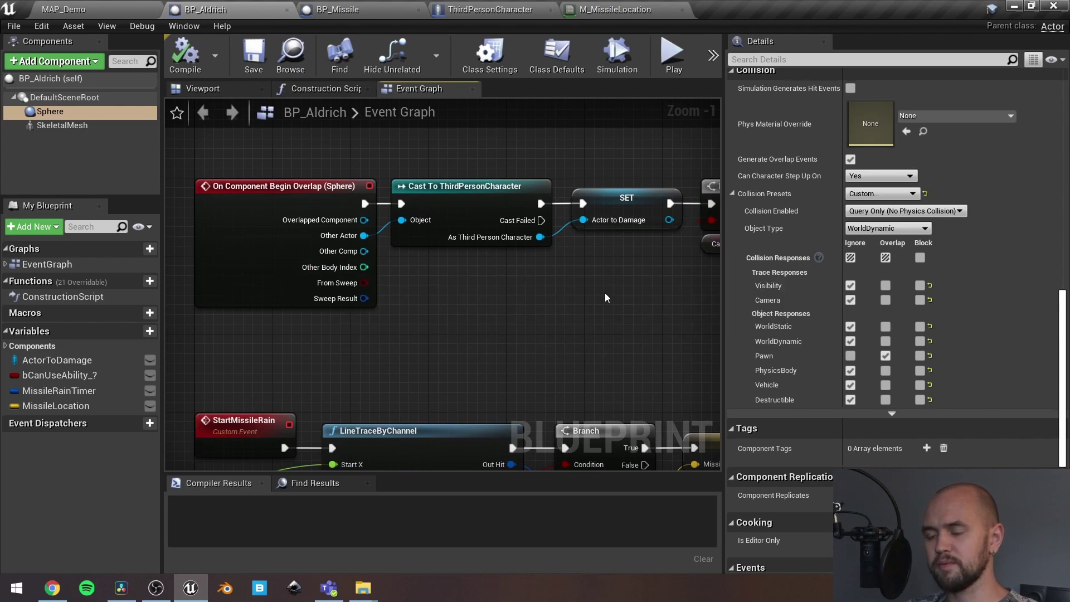
{"action": "right_click_drag", "start_coordinate": [606, 297], "coordinate": [440, 302]}
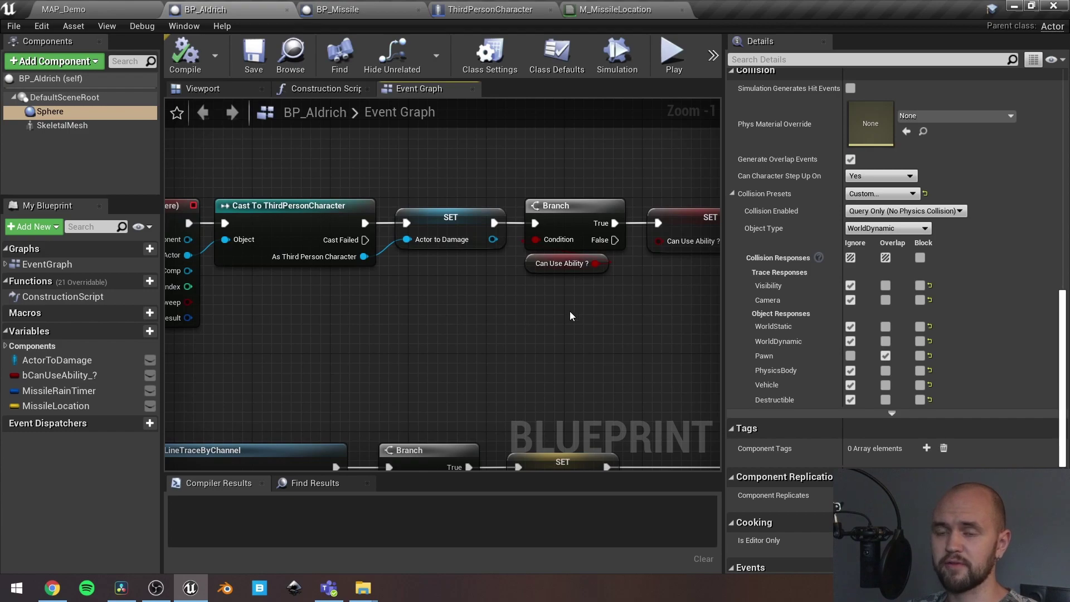
{"action": "right_click_drag", "start_coordinate": [570, 316], "coordinate": [338, 332]}
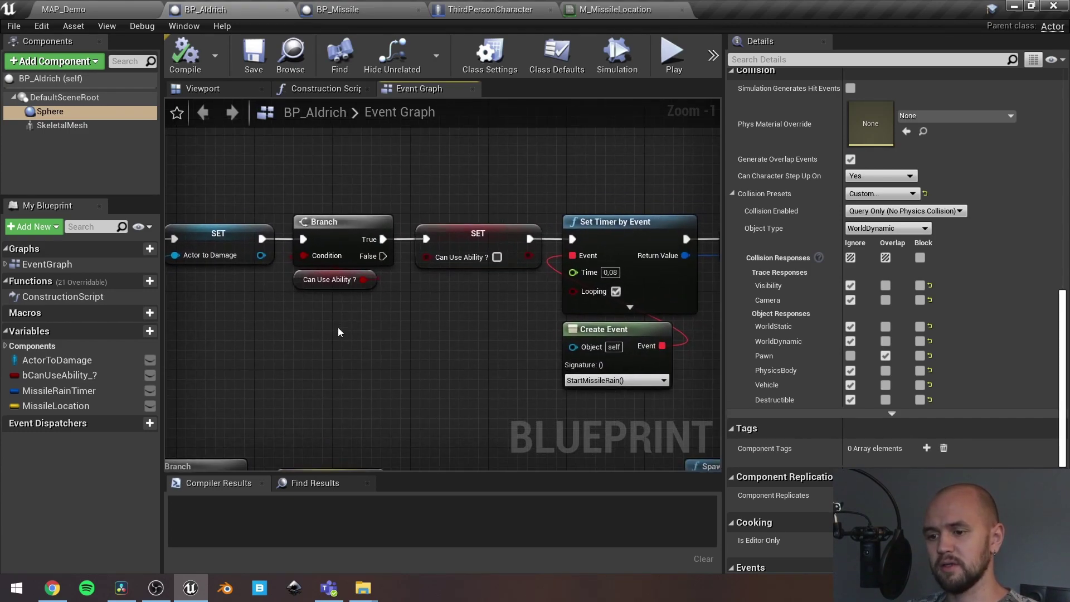
{"action": "left_click", "coordinate": [72, 377]}
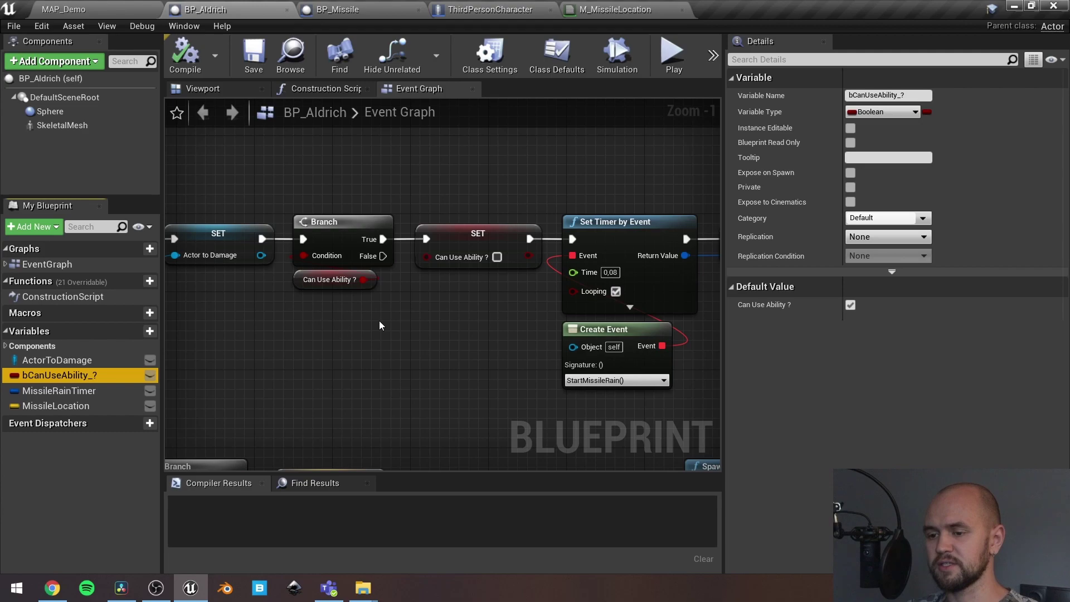
{"action": "right_click_drag", "start_coordinate": [490, 332], "coordinate": [359, 335]}
{"action": "right_click_drag", "start_coordinate": [531, 352], "coordinate": [416, 324]}
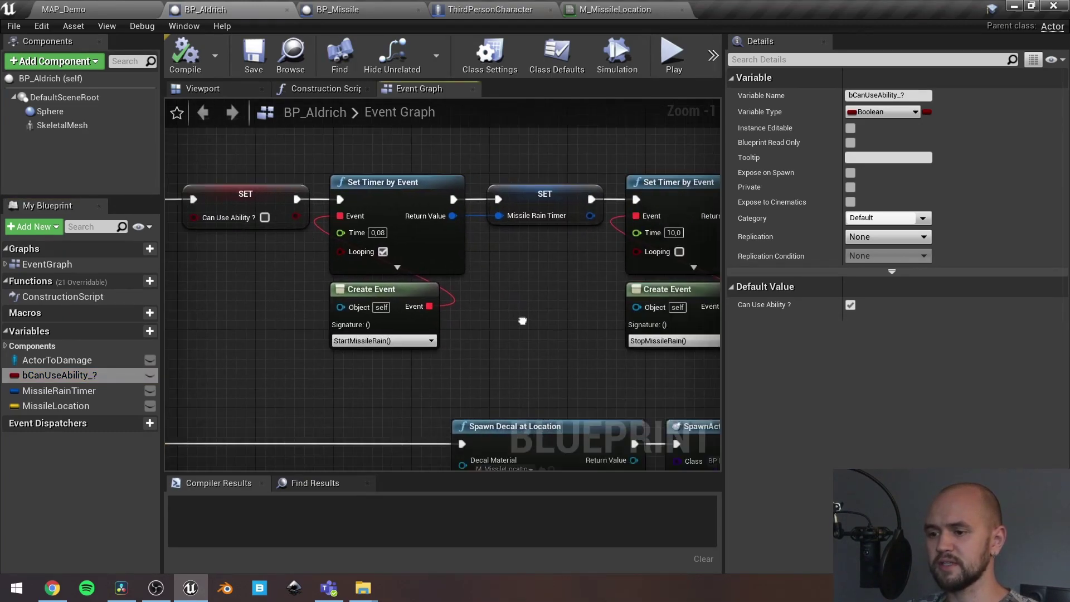
{"action": "scroll", "coordinate": [416, 324], "scroll_direction": "down", "scroll_amount": 1}
{"action": "scroll", "coordinate": [416, 324], "scroll_direction": "up", "scroll_amount": 1}
{"action": "scroll", "coordinate": [451, 340], "scroll_direction": "up", "scroll_amount": 2}
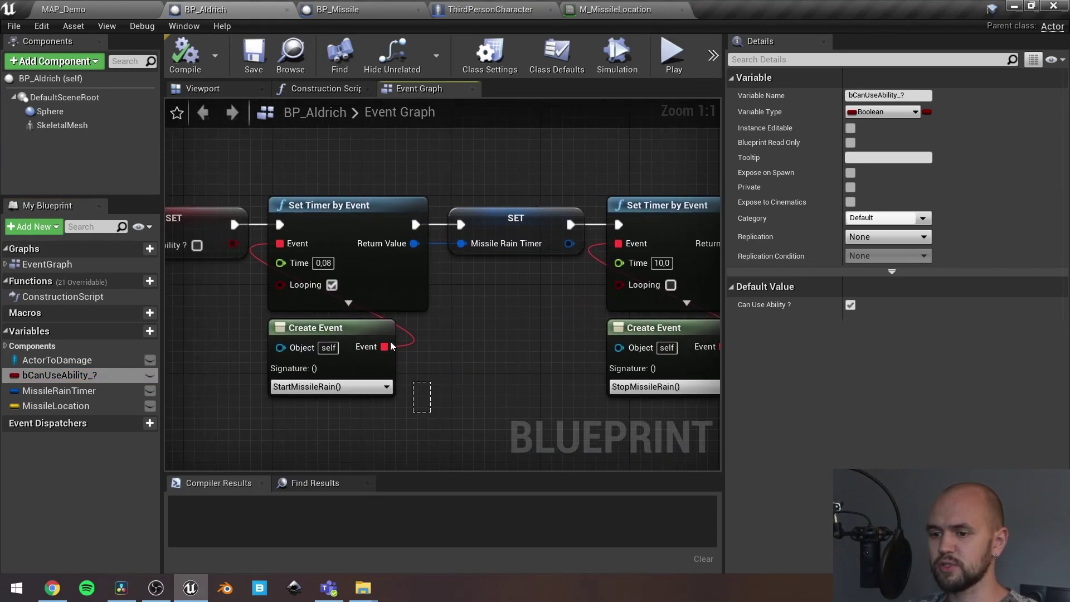
{"action": "left_click_drag", "start_coordinate": [391, 342], "coordinate": [478, 352]}
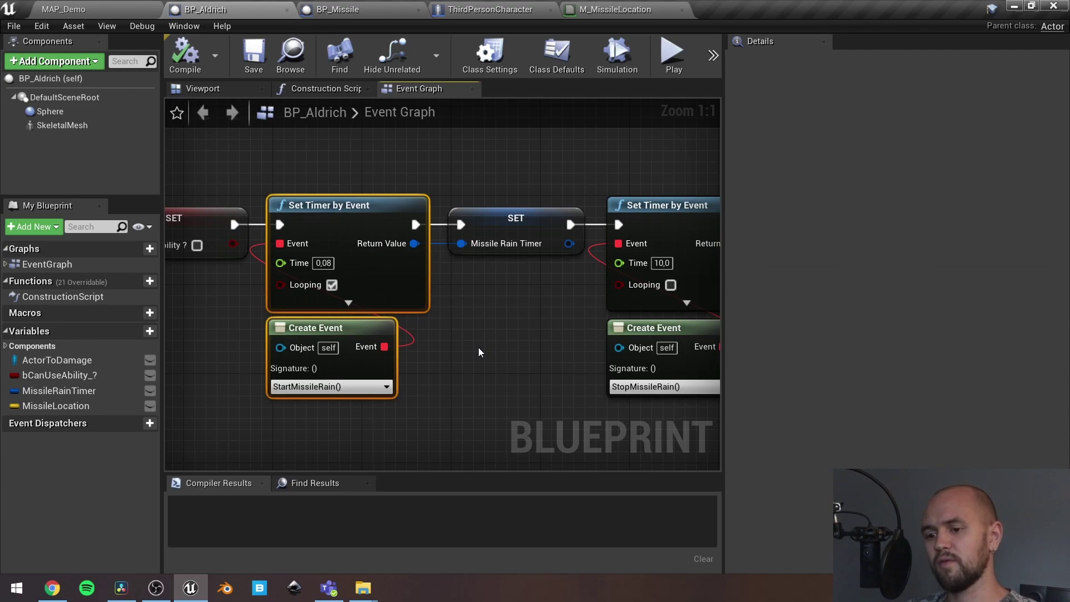
{"action": "left_click", "coordinate": [479, 349]}
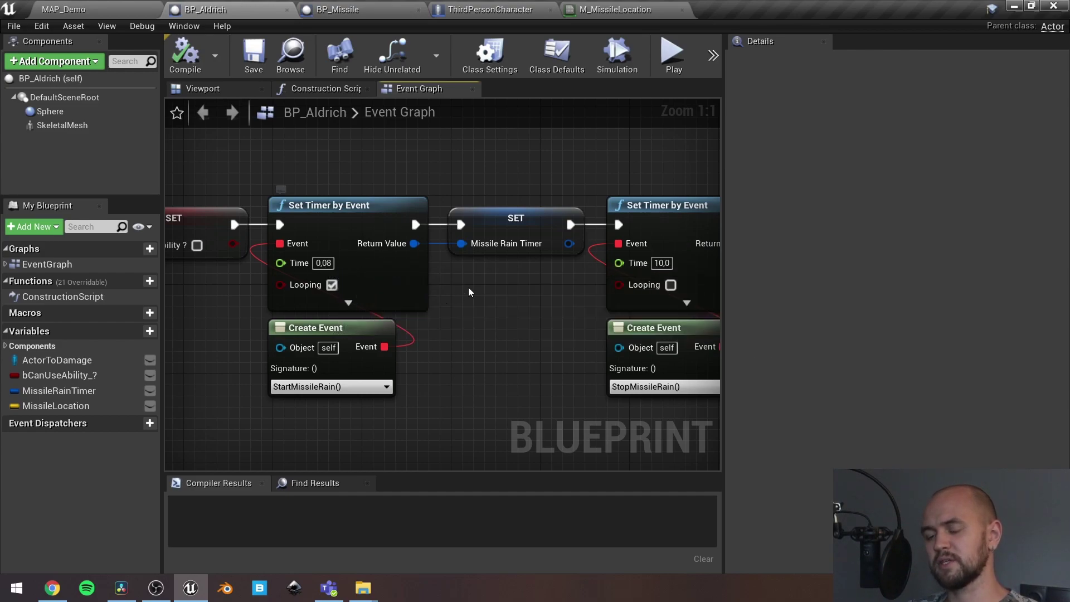
{"action": "left_click", "coordinate": [331, 285]}
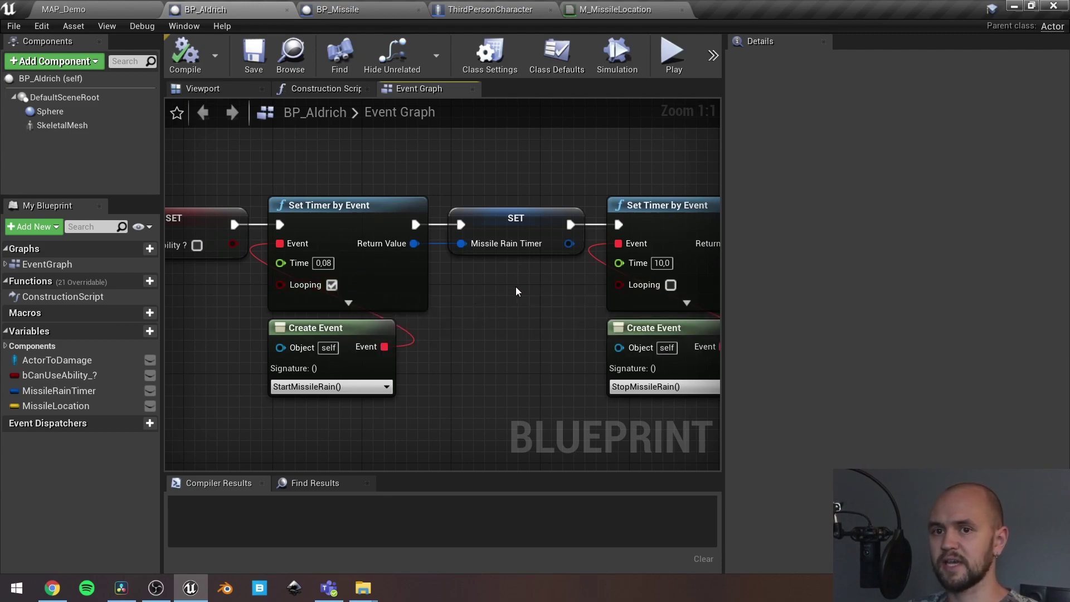
{"action": "mouse_move", "coordinate": [516, 287]}
{"action": "right_mouse_down"}
{"action": "mouse_move", "coordinate": [433, 263]}
{"action": "mouse_move", "coordinate": [446, 274]}
{"action": "right_mouse_up"}
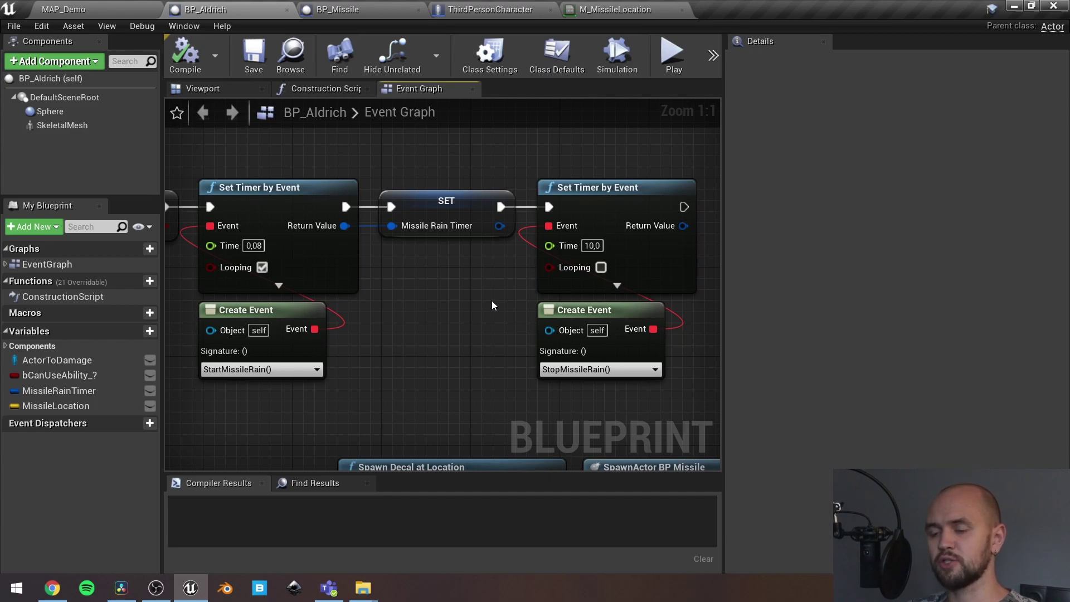
{"action": "scroll", "coordinate": [492, 300], "scroll_direction": "down", "scroll_amount": 3}
{"action": "right_click_drag", "start_coordinate": [456, 317], "coordinate": [612, 263]}
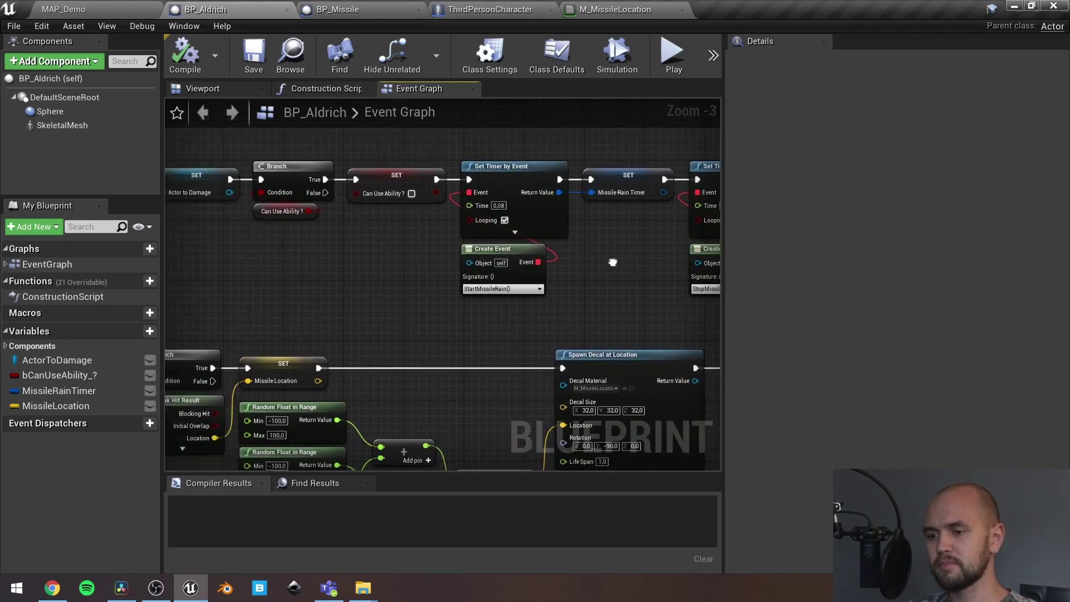
{"action": "right_click_drag", "start_coordinate": [288, 304], "coordinate": [769, 167]}
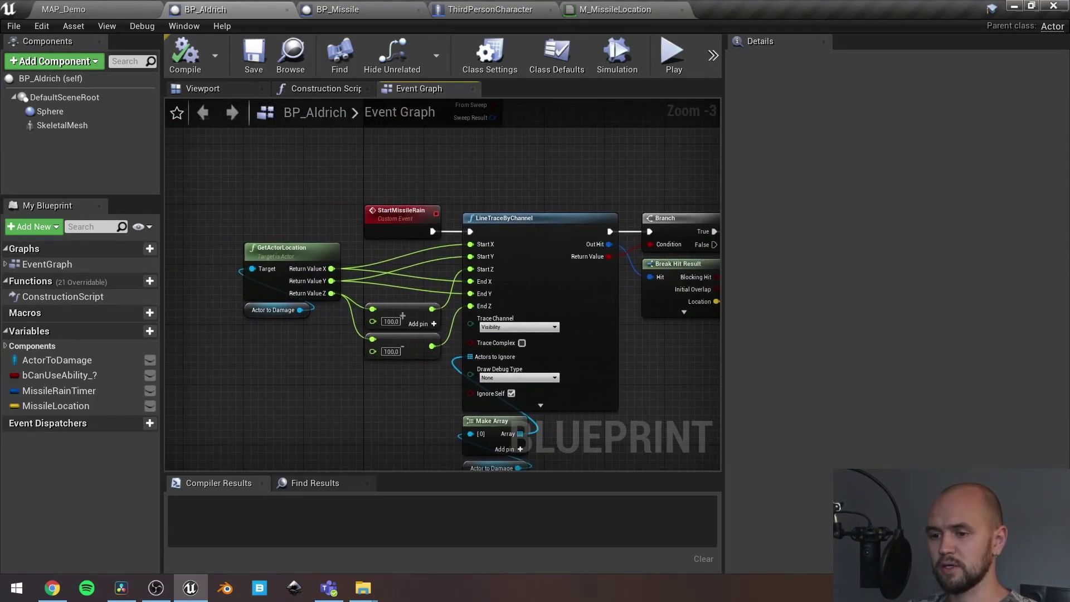
{"action": "right_click_drag", "start_coordinate": [259, 333], "coordinate": [239, 343]}
{"action": "scroll", "coordinate": [409, 332], "scroll_direction": "up", "scroll_amount": 3}
{"action": "scroll", "coordinate": [463, 353], "scroll_direction": "down", "scroll_amount": 1}
{"action": "right_click_drag", "start_coordinate": [463, 354], "coordinate": [642, 144]}
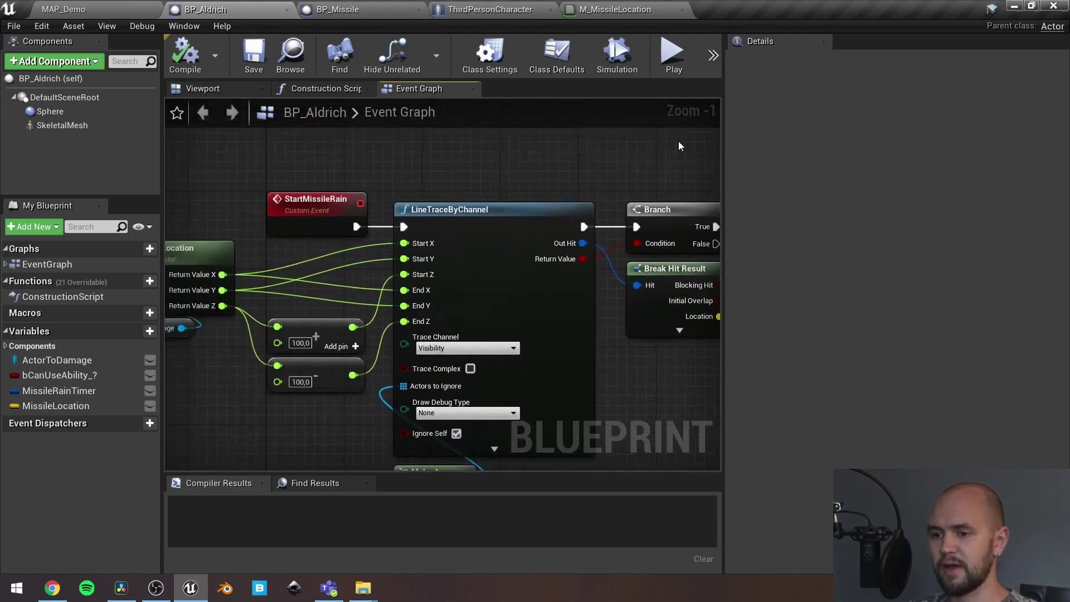
{"action": "right_click_drag", "start_coordinate": [365, 173], "coordinate": [432, 143]}
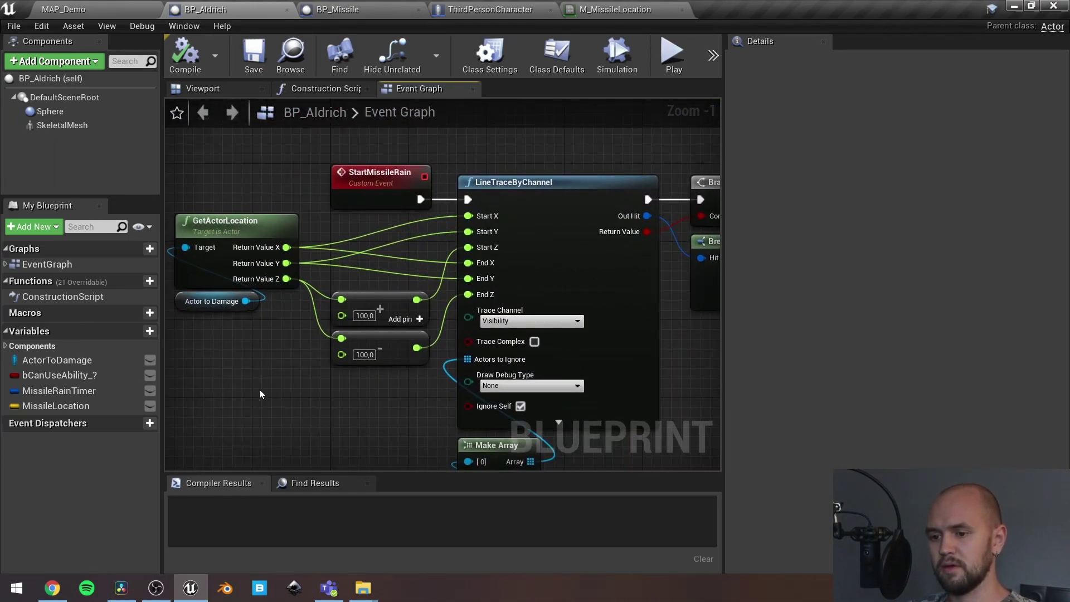
{"action": "left_click_drag", "start_coordinate": [259, 395], "coordinate": [472, 251]}
{"action": "right_click_drag", "start_coordinate": [344, 394], "coordinate": [362, 351]}
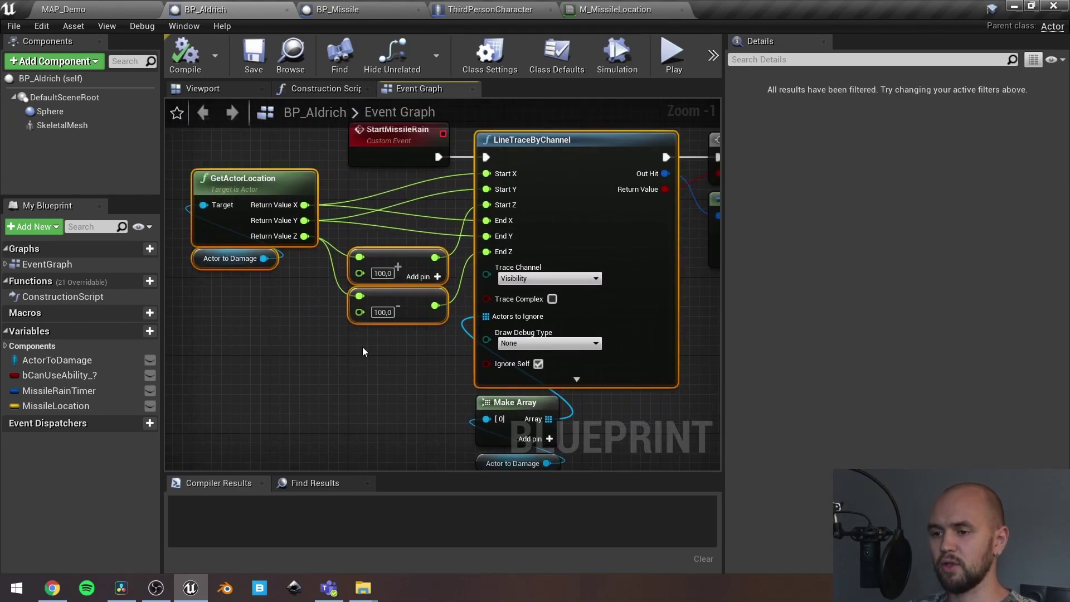
{"action": "left_click", "coordinate": [362, 352]}
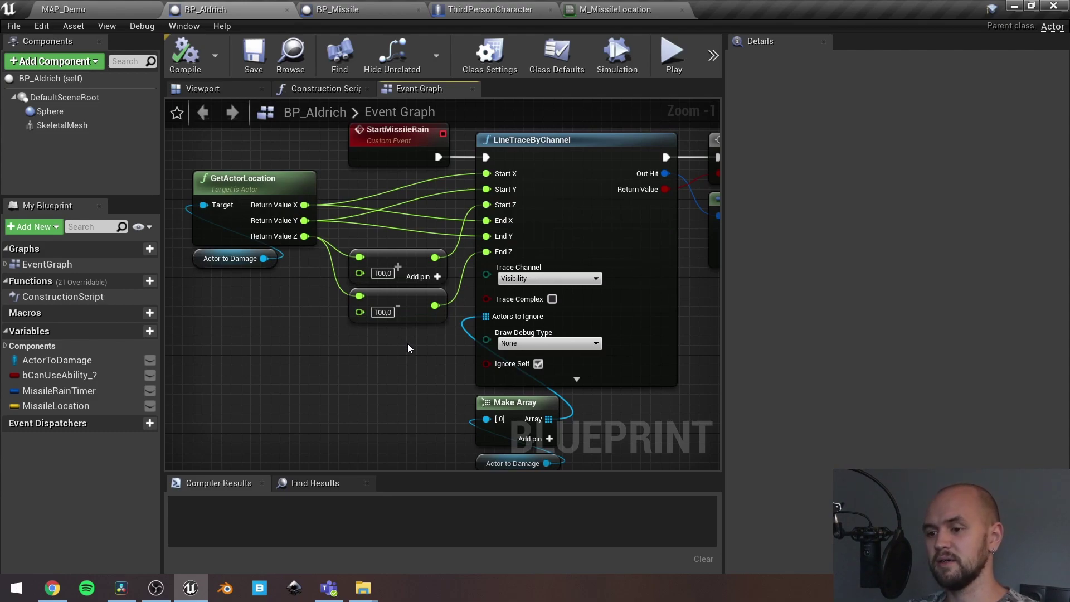
{"action": "right_click_drag", "start_coordinate": [407, 349], "coordinate": [304, 258]}
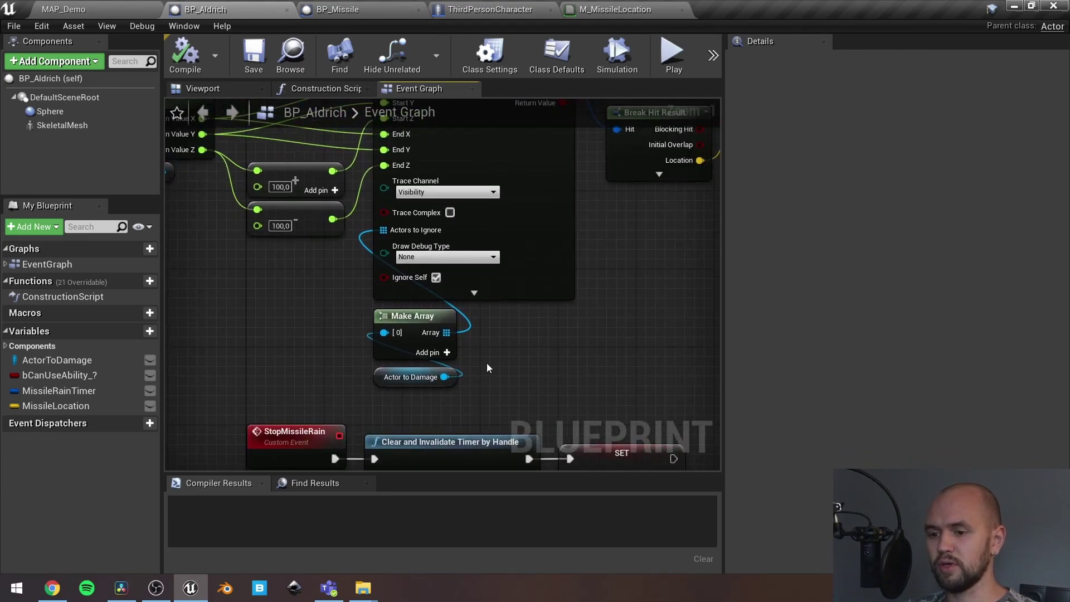
{"action": "left_click_drag", "start_coordinate": [475, 390], "coordinate": [549, 330]}
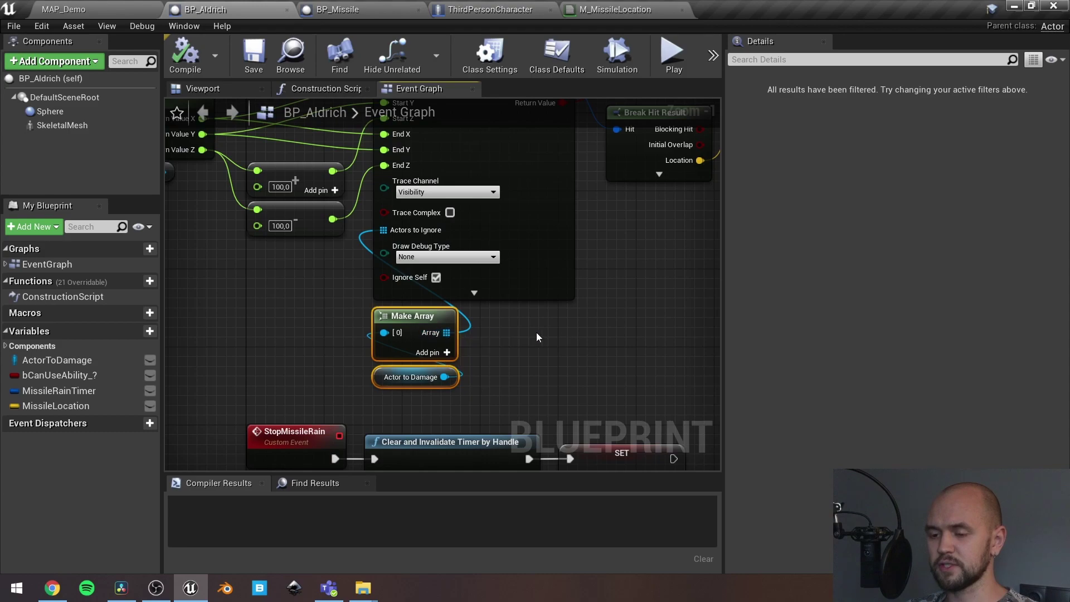
{"action": "left_click", "coordinate": [553, 328]}
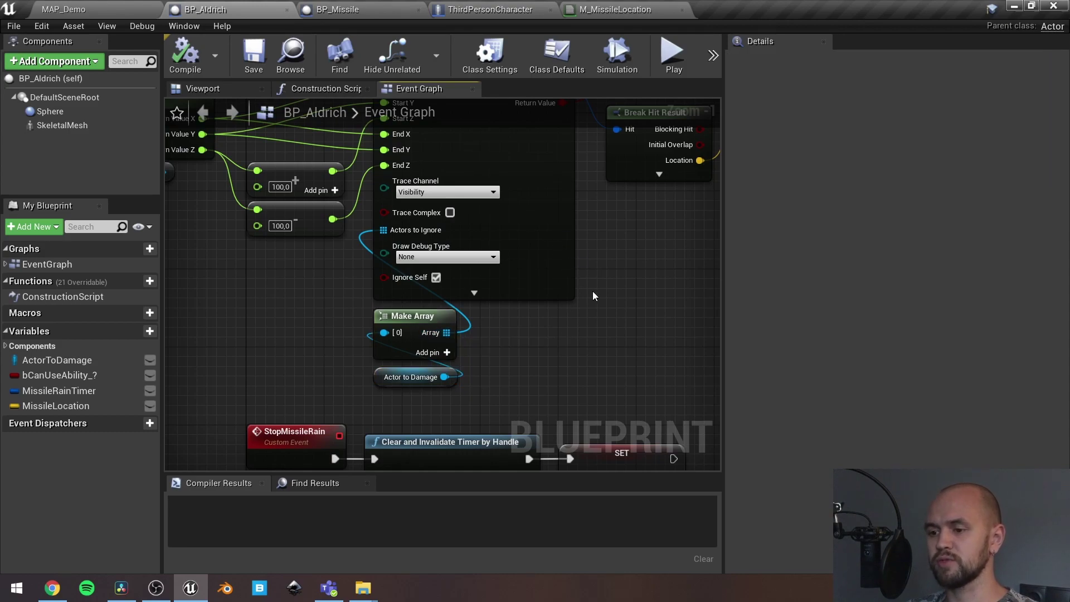
{"action": "mouse_move", "coordinate": [604, 261]}
{"action": "right_mouse_down"}
{"action": "mouse_move", "coordinate": [547, 331]}
{"action": "mouse_move", "coordinate": [342, 414]}
{"action": "right_mouse_up"}
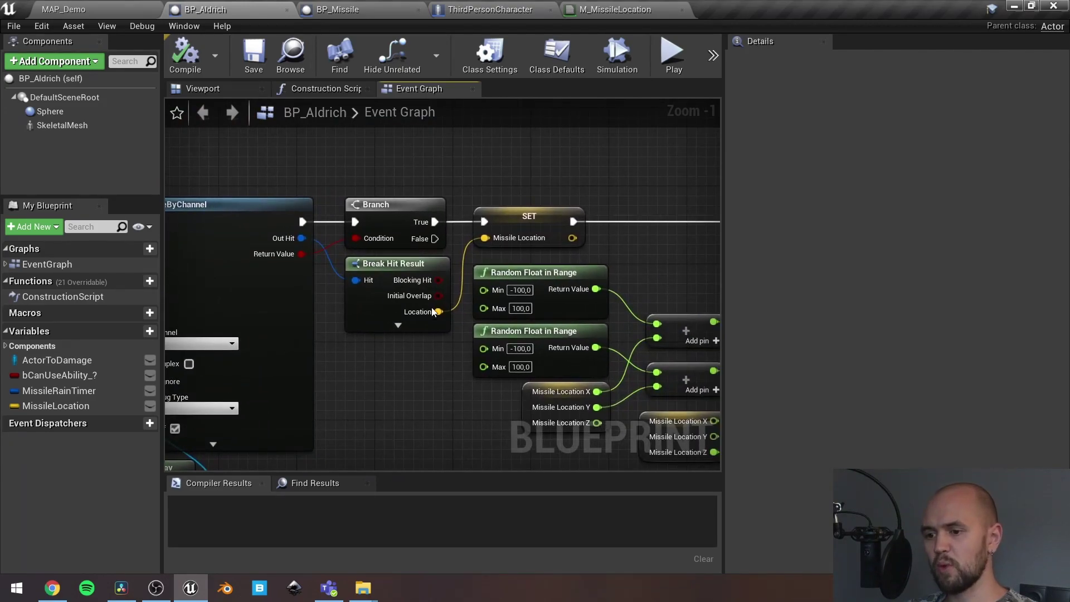
{"action": "right_click_drag", "start_coordinate": [425, 320], "coordinate": [333, 319]}
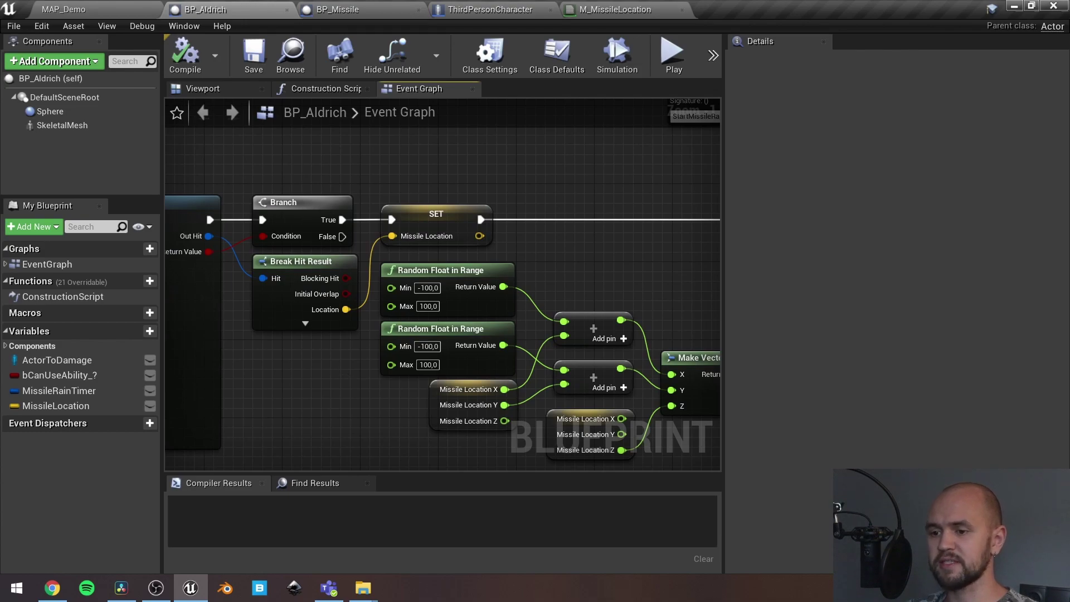
{"action": "mouse_move", "coordinate": [343, 375]}
{"action": "right_mouse_down"}
{"action": "mouse_move", "coordinate": [294, 343]}
{"action": "mouse_move", "coordinate": [231, 334]}
{"action": "right_mouse_up"}
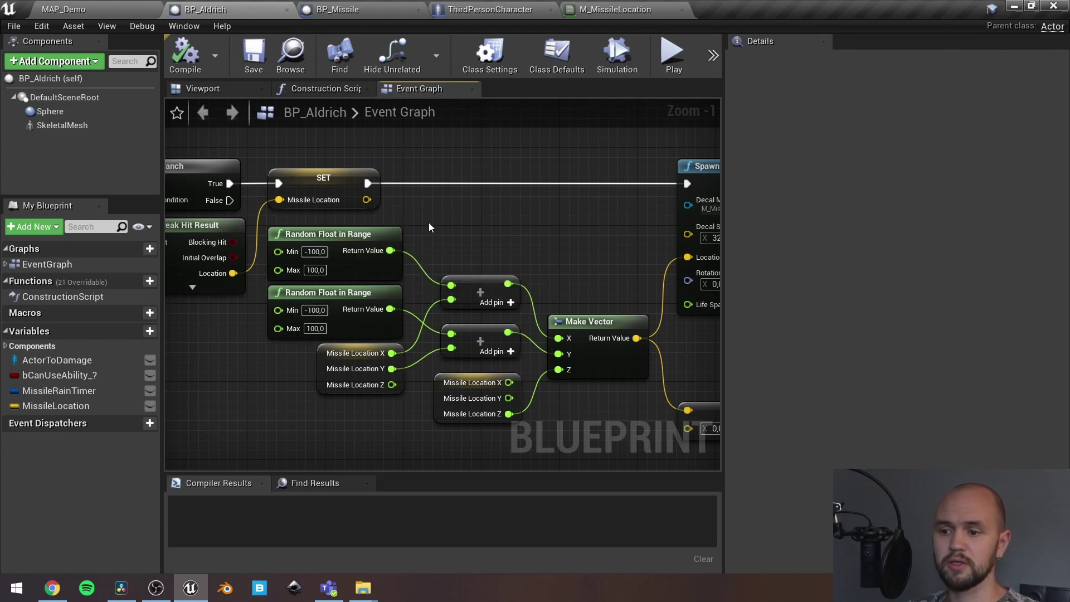
{"action": "scroll", "coordinate": [407, 300], "scroll_direction": "up", "scroll_amount": 1}
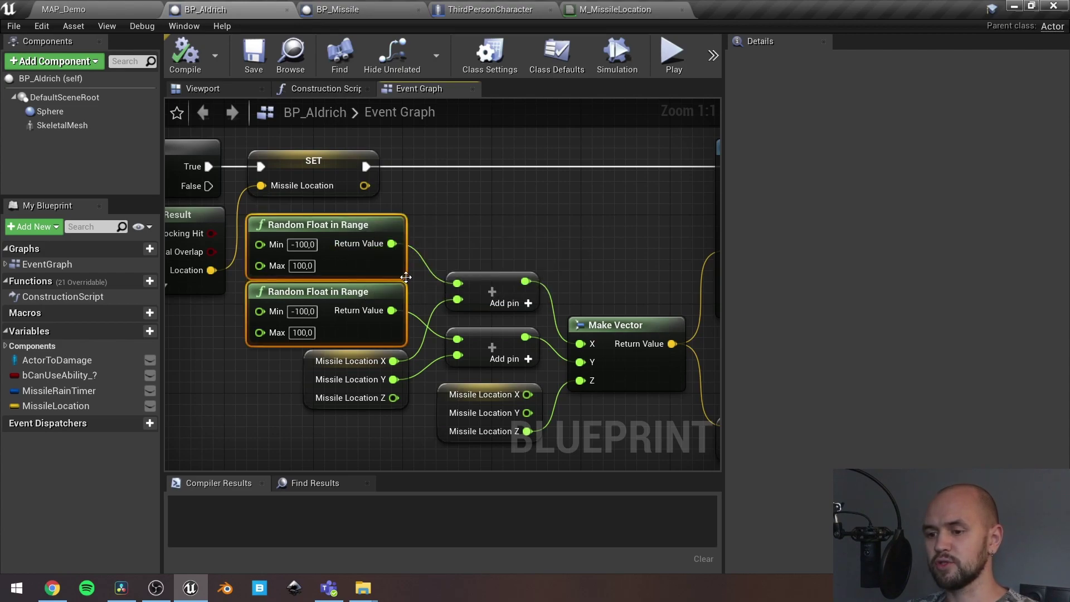
{"action": "left_click_drag", "start_coordinate": [419, 304], "coordinate": [417, 282]}
{"action": "left_click", "coordinate": [368, 232]}
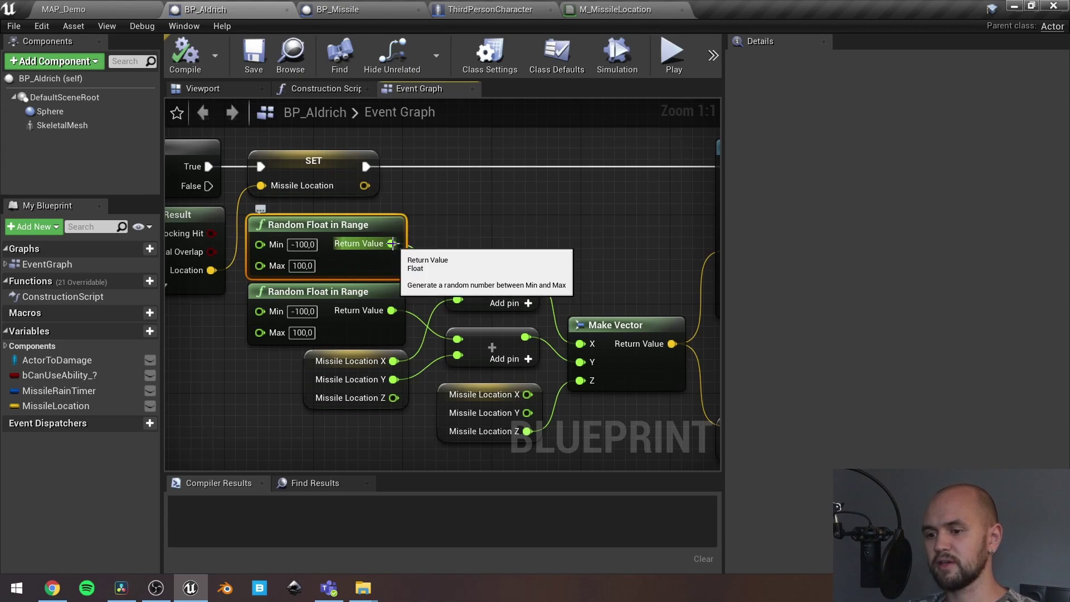
{"action": "left_click_drag", "start_coordinate": [392, 243], "coordinate": [459, 336]}
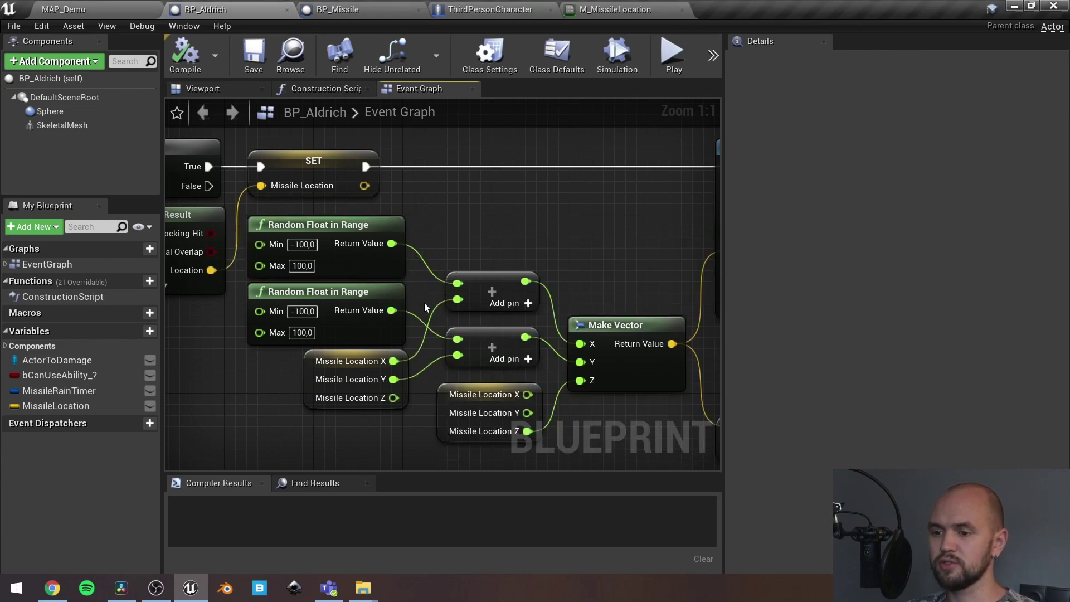
{"action": "left_click_drag", "start_coordinate": [424, 302], "coordinate": [394, 251]}
{"action": "left_click", "coordinate": [462, 217]}
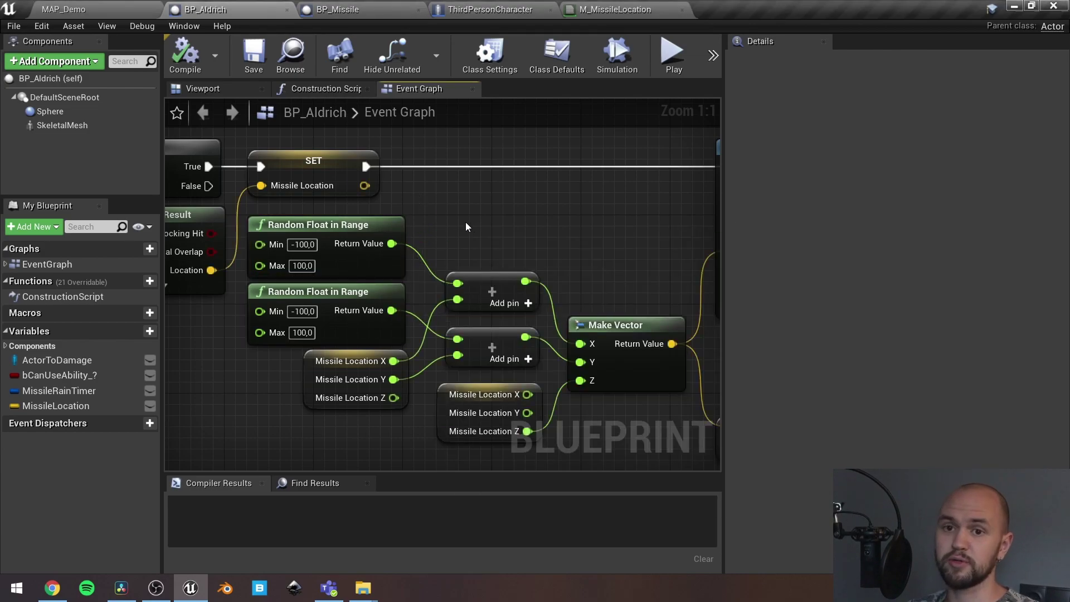
{"action": "right_click_drag", "start_coordinate": [465, 223], "coordinate": [383, 261]}
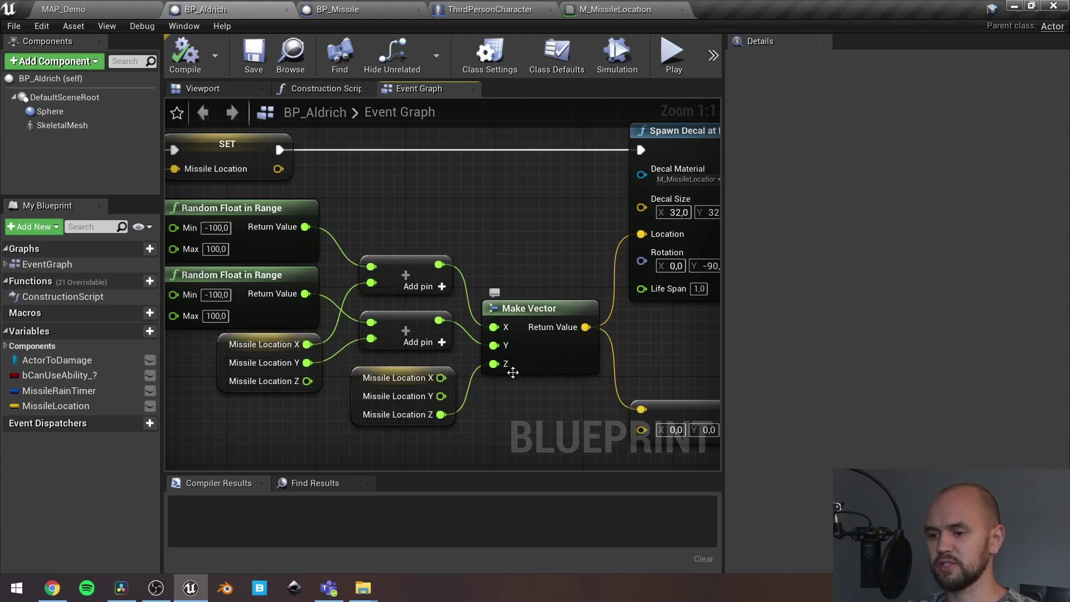
{"action": "mouse_move", "coordinate": [513, 377]}
{"action": "right_mouse_down"}
{"action": "mouse_move", "coordinate": [411, 387]}
{"action": "mouse_move", "coordinate": [553, 346]}
{"action": "mouse_move", "coordinate": [336, 350]}
{"action": "right_mouse_up"}
{"action": "right_click_drag", "start_coordinate": [537, 280], "coordinate": [471, 390]}
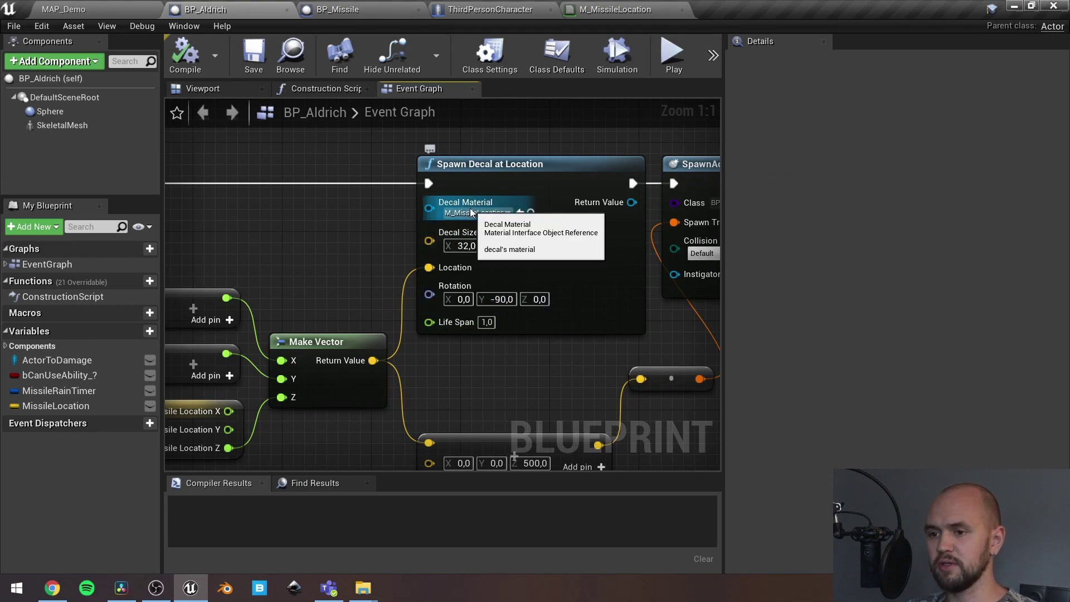
{"action": "left_click", "coordinate": [615, 10]}
{"action": "left_click", "coordinate": [210, 8]}
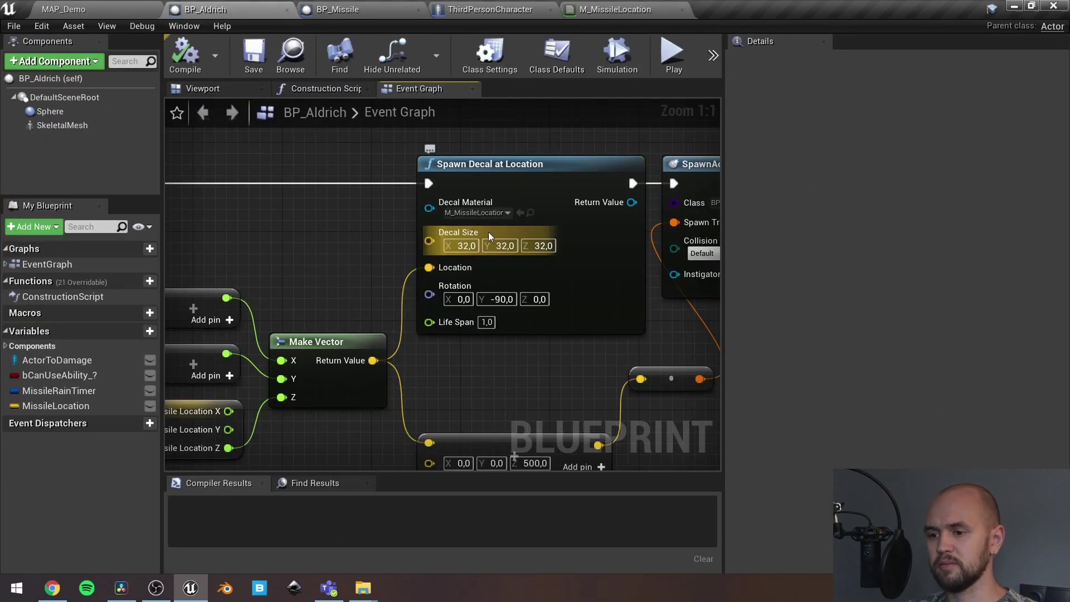
{"action": "right_click_drag", "start_coordinate": [456, 366], "coordinate": [496, 342]}
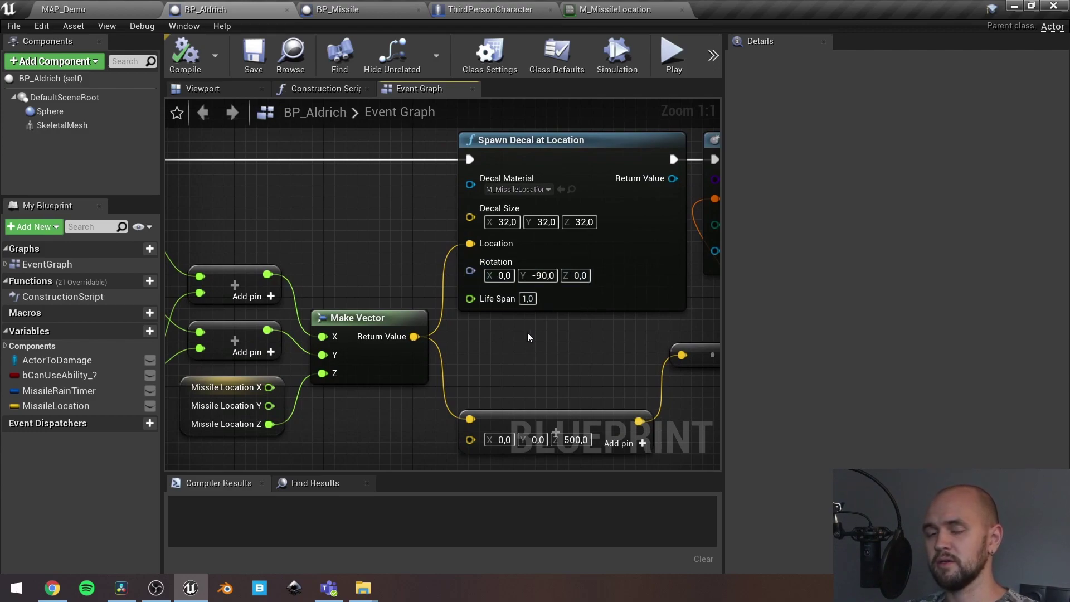
{"action": "mouse_move", "coordinate": [489, 341]}
{"action": "right_mouse_down"}
{"action": "mouse_move", "coordinate": [549, 253]}
{"action": "mouse_move", "coordinate": [379, 274]}
{"action": "mouse_move", "coordinate": [514, 254]}
{"action": "mouse_move", "coordinate": [341, 212]}
{"action": "right_mouse_up"}
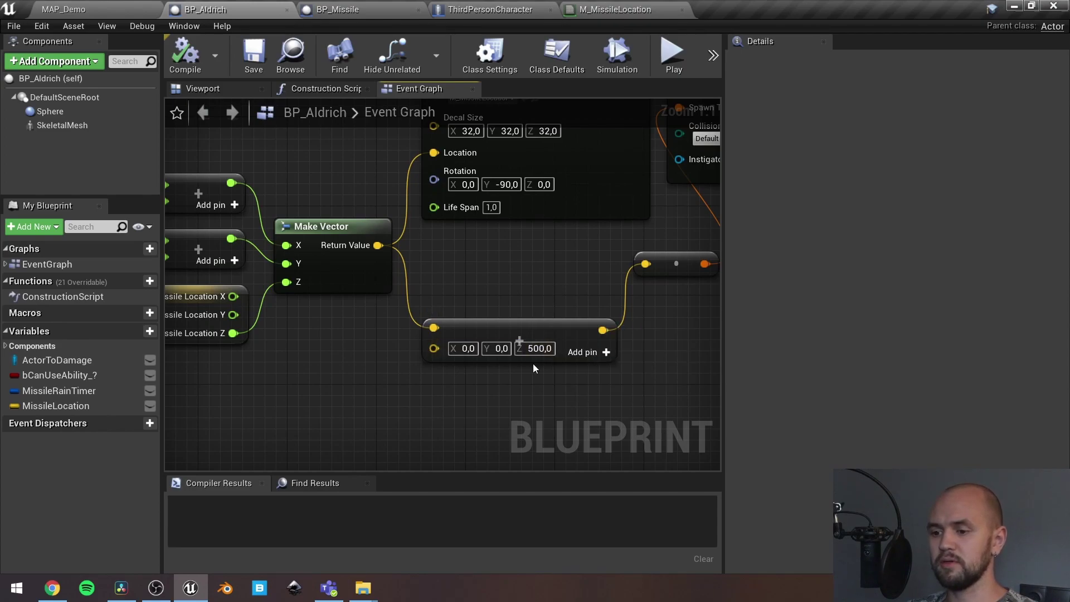
{"action": "mouse_move", "coordinate": [551, 370]}
{"action": "right_mouse_down"}
{"action": "mouse_move", "coordinate": [377, 434]}
{"action": "mouse_move", "coordinate": [443, 395]}
{"action": "mouse_move", "coordinate": [373, 434]}
{"action": "right_mouse_up"}
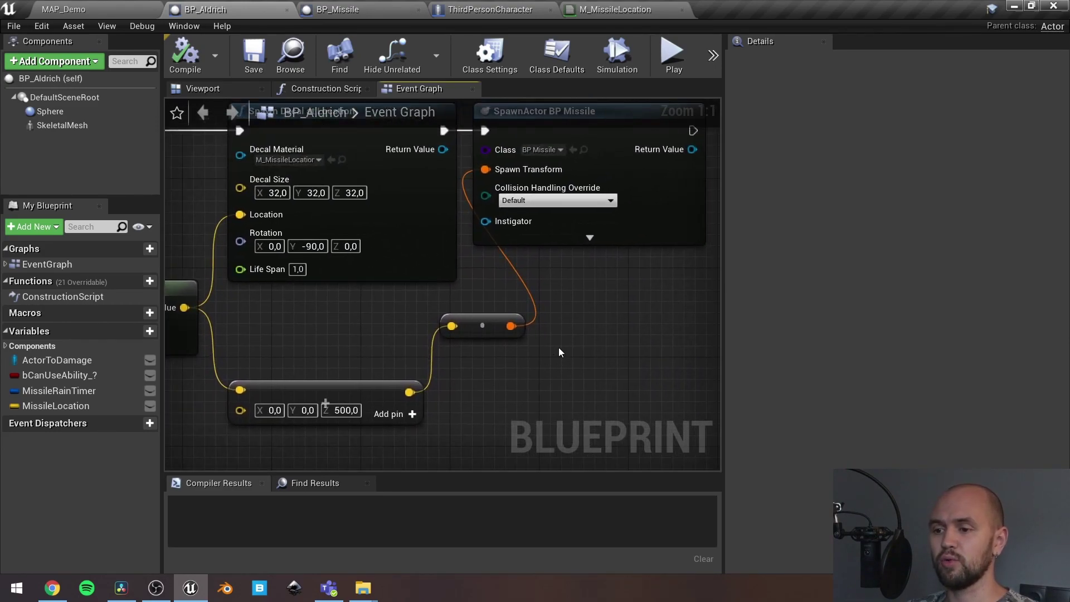
{"action": "right_click_drag", "start_coordinate": [558, 352], "coordinate": [576, 363]}
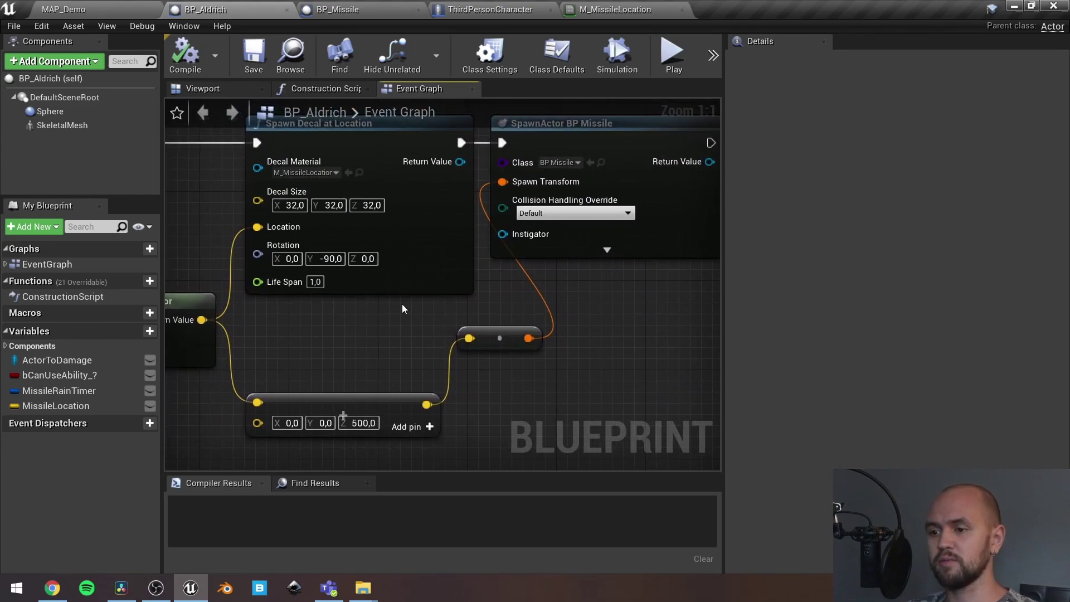
{"action": "right_click_drag", "start_coordinate": [402, 308], "coordinate": [351, 381]}
{"action": "scroll", "coordinate": [558, 354], "scroll_direction": "down", "scroll_amount": 1}
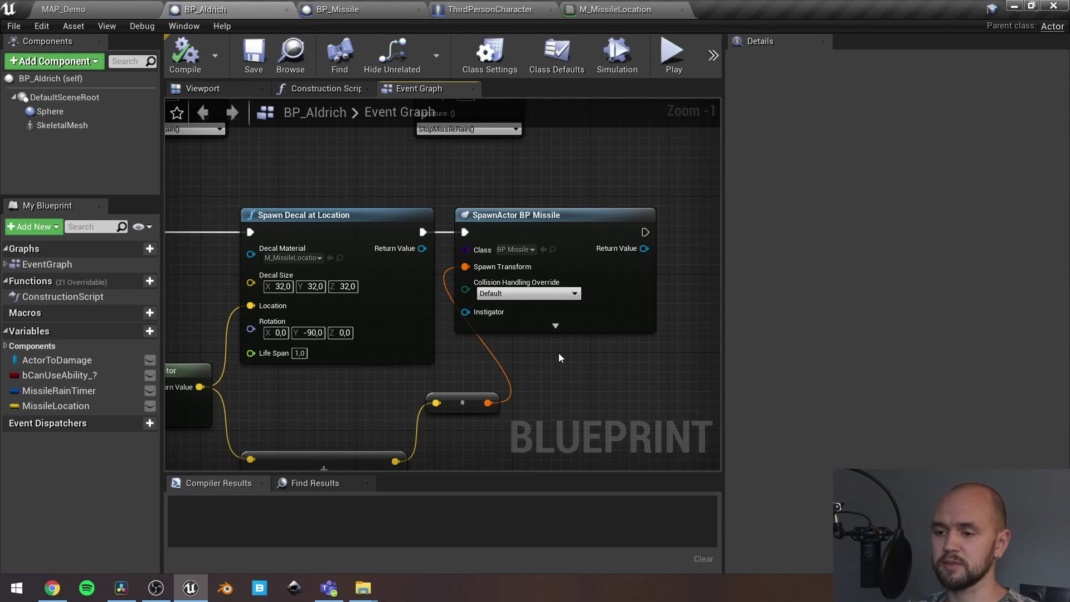
{"action": "scroll", "coordinate": [495, 202], "scroll_direction": "down", "scroll_amount": 2}
{"action": "scroll", "coordinate": [496, 201], "scroll_direction": "down", "scroll_amount": 1}
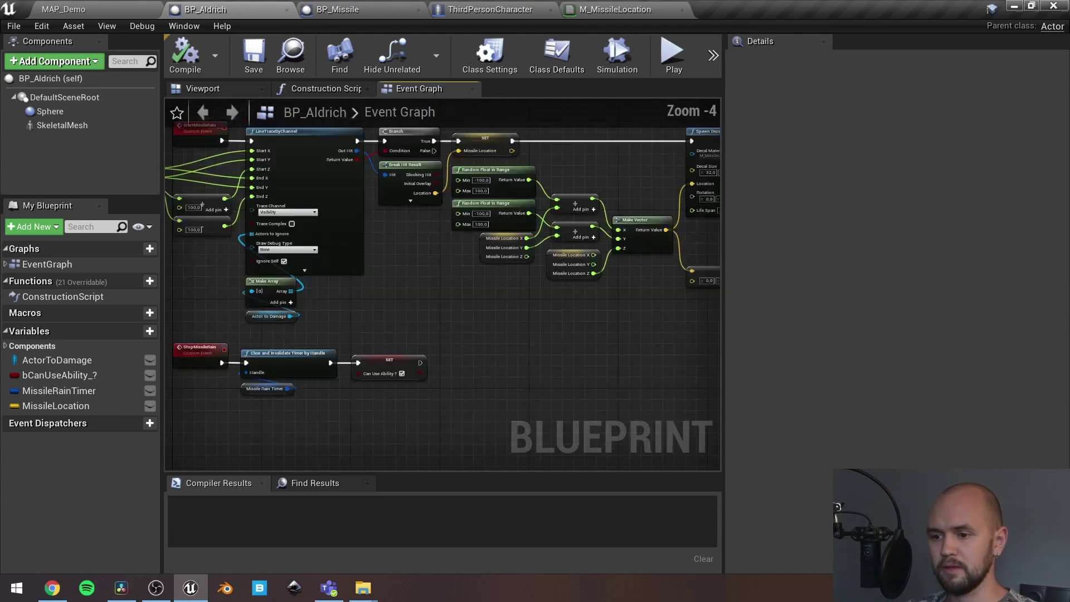
Step: Review BP_Aldrich's missile trace, timer setup and StopMissileRain timer-clearing nodes
{"action": "right_click_drag", "start_coordinate": [640, 254], "coordinate": [640, 227]}
{"action": "scroll", "coordinate": [385, 318], "scroll_direction": "up", "scroll_amount": 3}
{"action": "scroll", "coordinate": [563, 300], "scroll_direction": "down", "scroll_amount": 2}
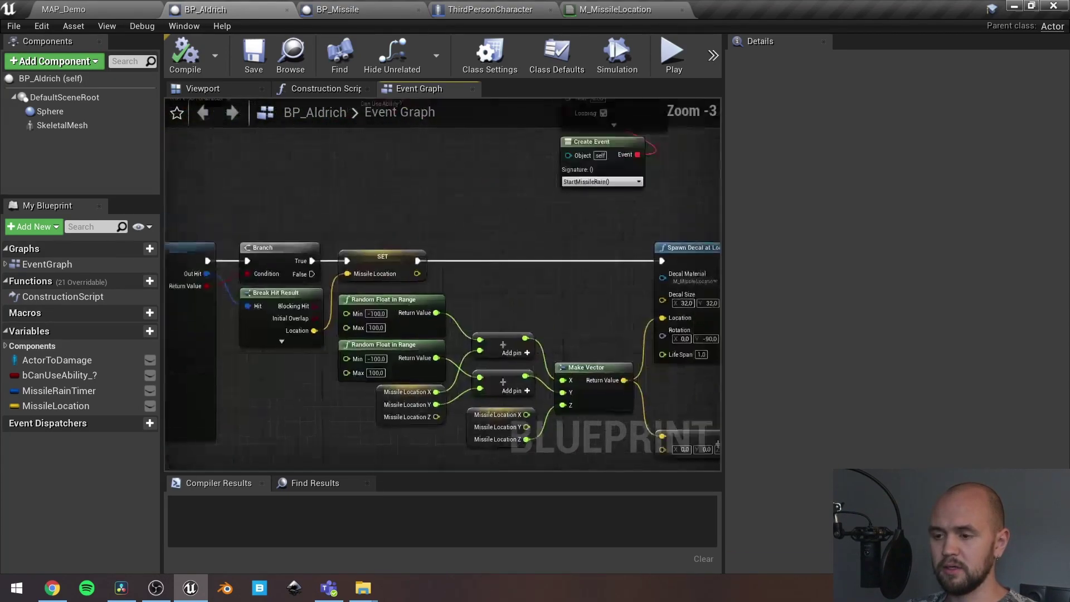
{"action": "right_click_drag", "start_coordinate": [563, 300], "coordinate": [356, 404]}
{"action": "scroll", "coordinate": [355, 408], "scroll_direction": "up", "scroll_amount": 3}
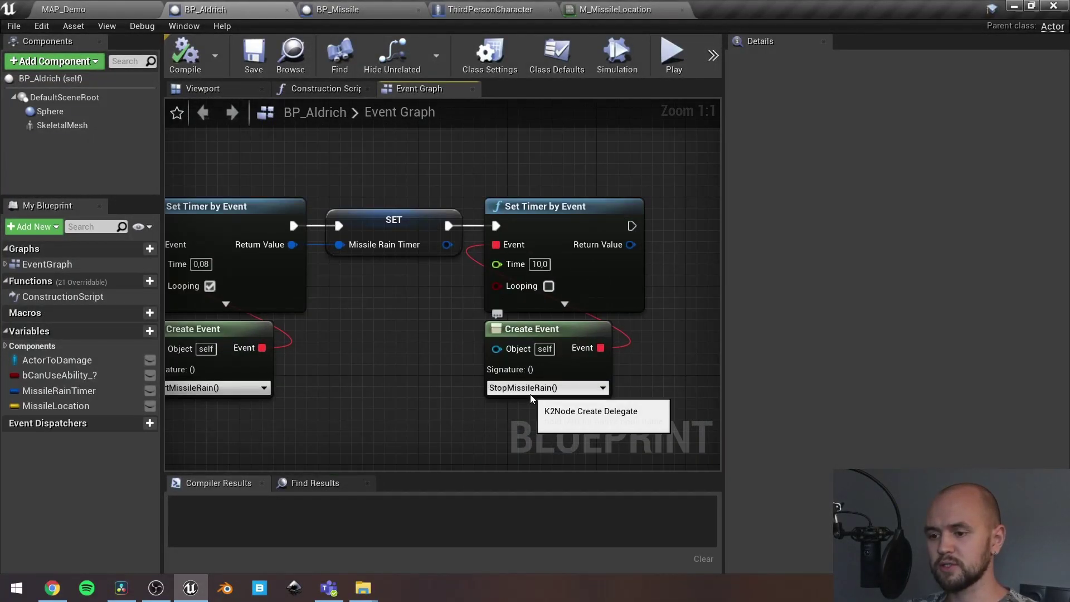
{"action": "scroll", "coordinate": [531, 394], "scroll_direction": "down", "scroll_amount": 3}
{"action": "right_click_drag", "start_coordinate": [423, 385], "coordinate": [429, 368]}
{"action": "scroll", "coordinate": [429, 368], "scroll_direction": "up", "scroll_amount": 2}
{"action": "scroll", "coordinate": [429, 369], "scroll_direction": "up", "scroll_amount": 1}
{"action": "left_click_drag", "start_coordinate": [542, 408], "coordinate": [510, 335]}
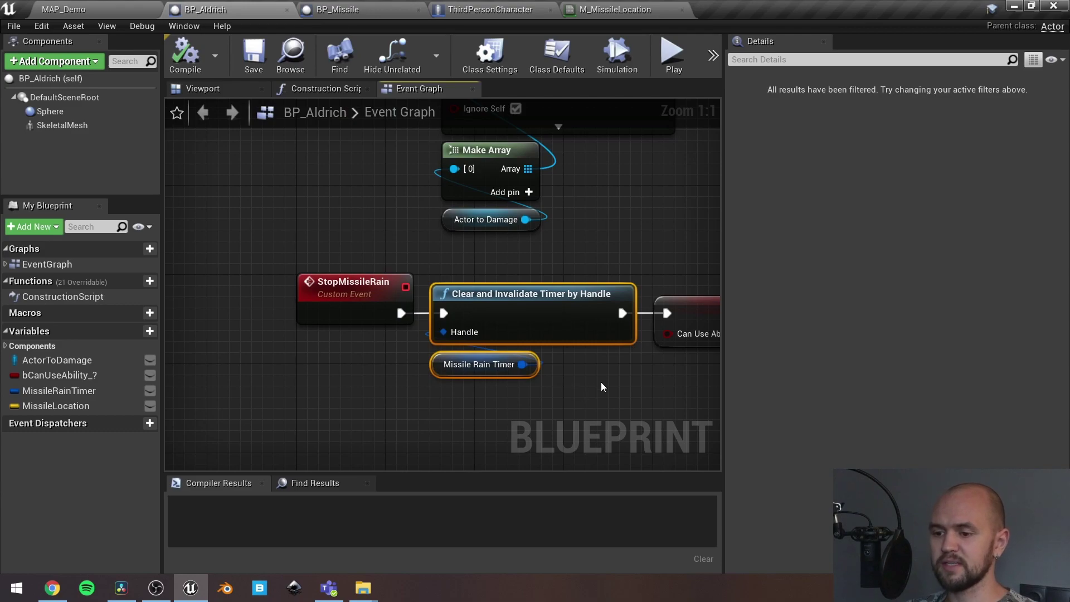
{"action": "right_click_drag", "start_coordinate": [602, 387], "coordinate": [473, 417]}
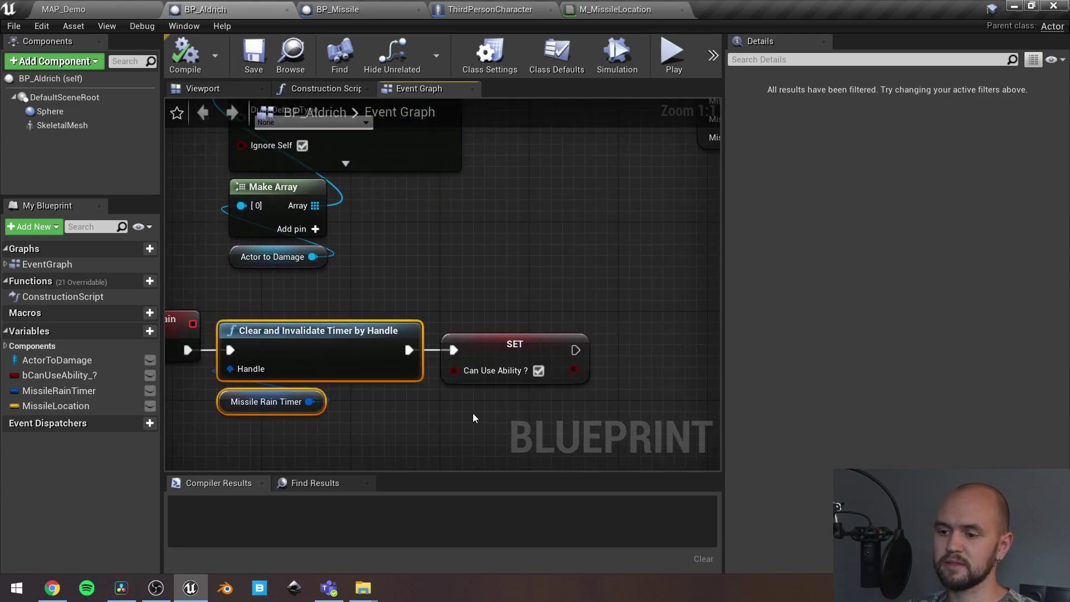
{"action": "left_click", "coordinate": [535, 257]}
{"action": "scroll", "coordinate": [534, 257], "scroll_direction": "down", "scroll_amount": 2}
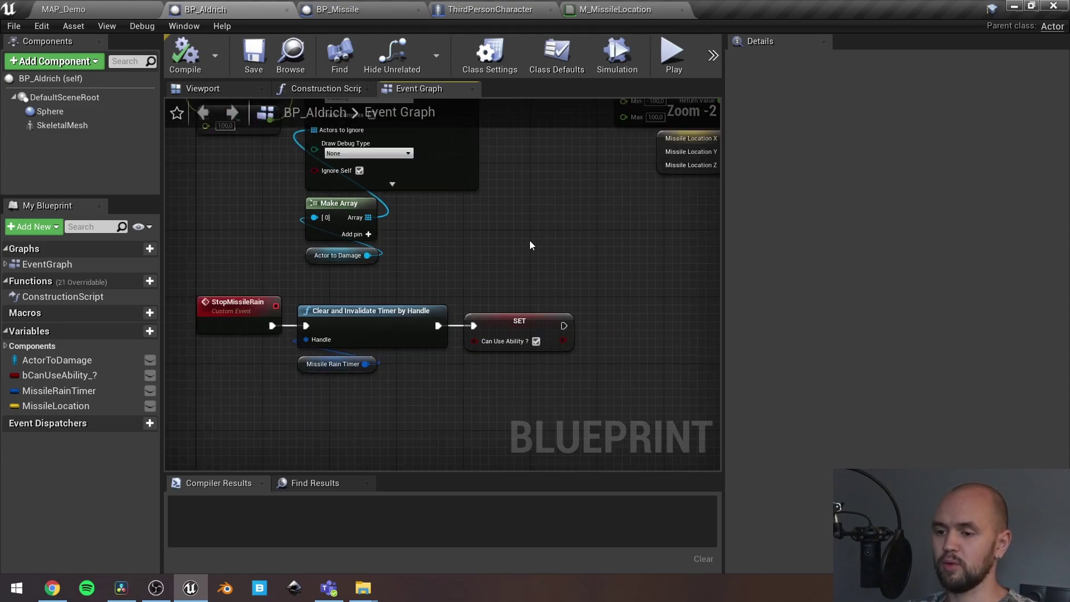
Step: Survey the random location nodes and whole graph, check SkeletalMesh, and return to MAP_Demo
{"action": "mouse_move", "coordinate": [529, 240]}
{"action": "right_mouse_down"}
{"action": "mouse_move", "coordinate": [296, 460]}
{"action": "mouse_move", "coordinate": [627, 382]}
{"action": "right_mouse_up"}
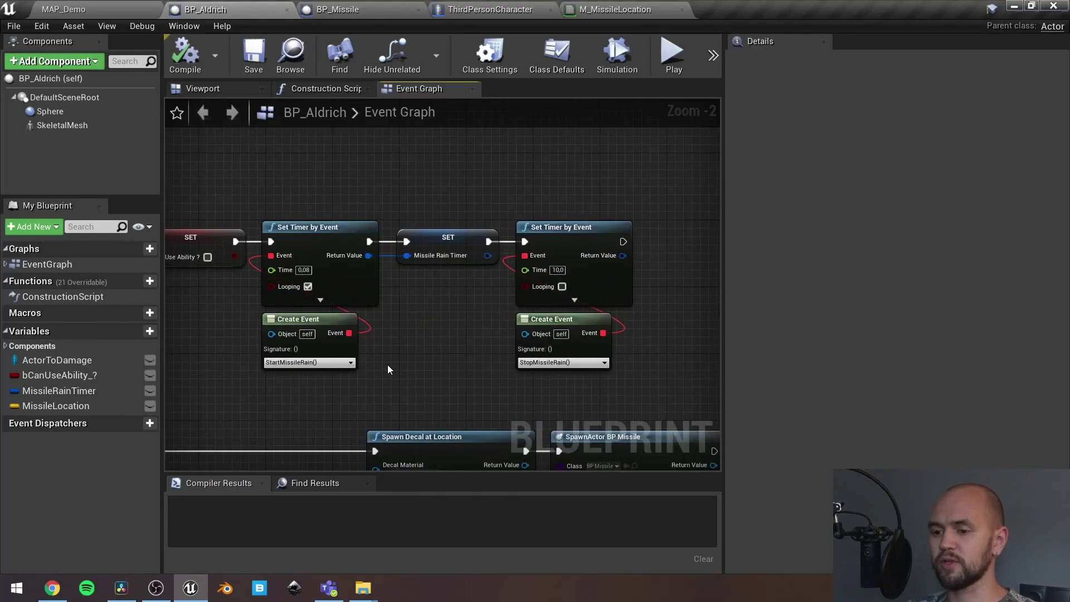
{"action": "scroll", "coordinate": [387, 365], "scroll_direction": "down", "scroll_amount": 3}
{"action": "right_click_drag", "start_coordinate": [387, 365], "coordinate": [597, 219]}
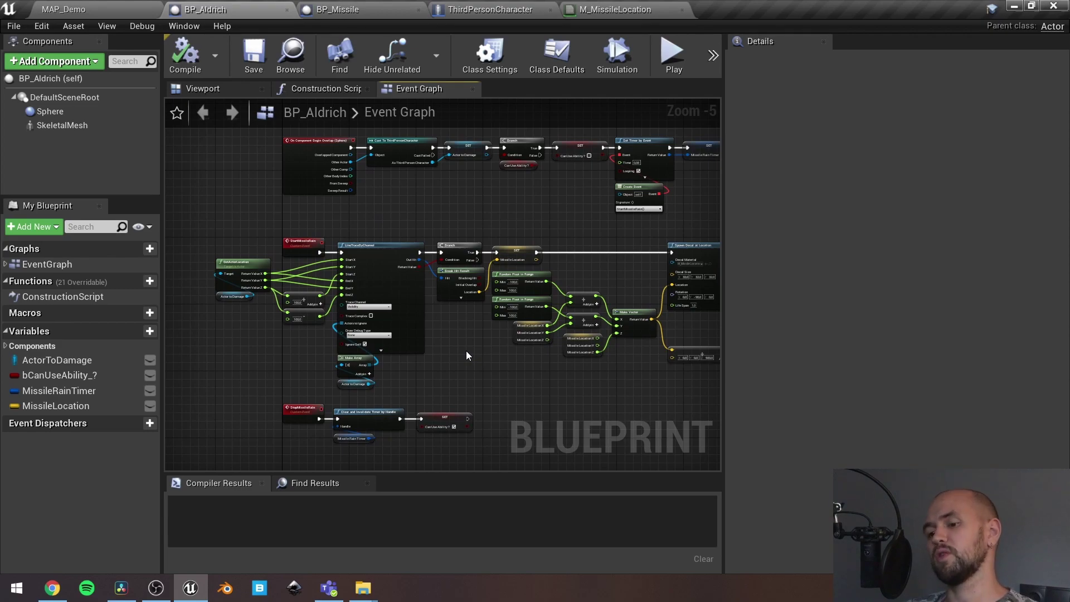
{"action": "right_click_drag", "start_coordinate": [466, 355], "coordinate": [454, 340]}
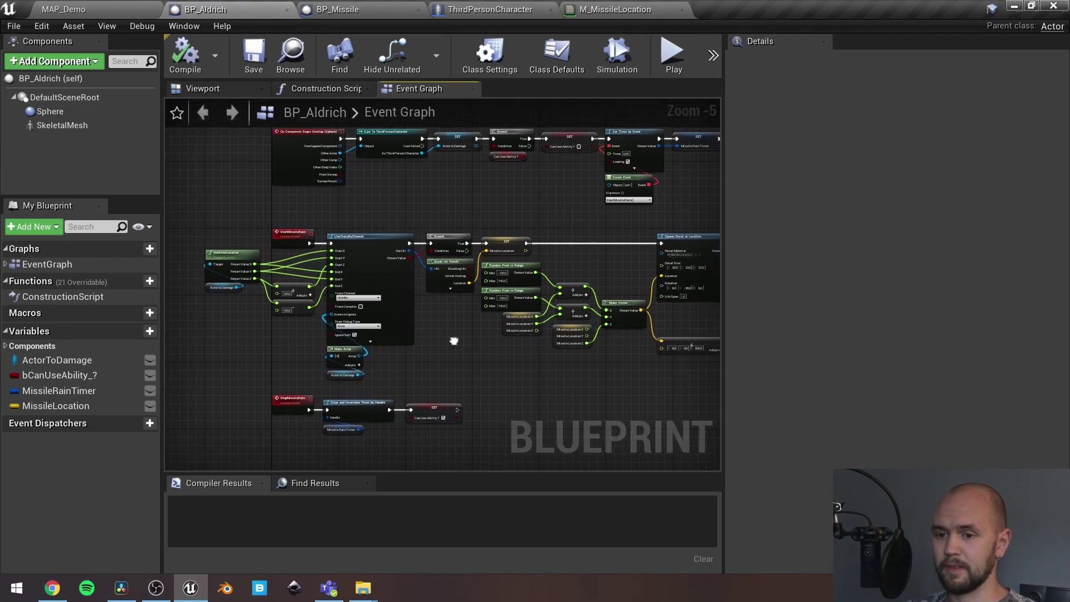
{"action": "left_click", "coordinate": [62, 125]}
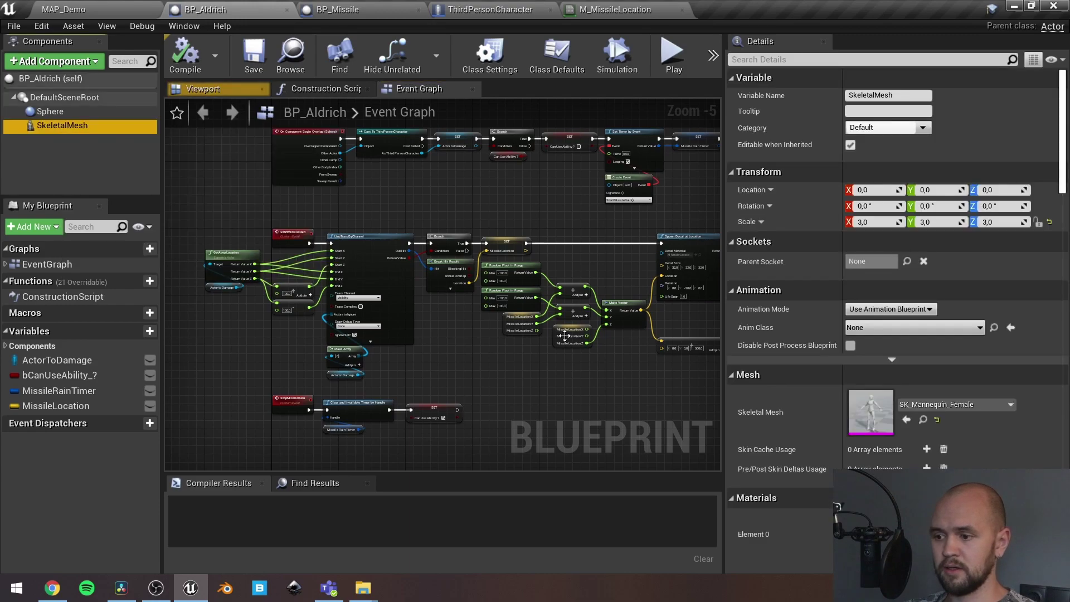
{"action": "scroll", "coordinate": [821, 334], "scroll_direction": "down", "scroll_amount": 3}
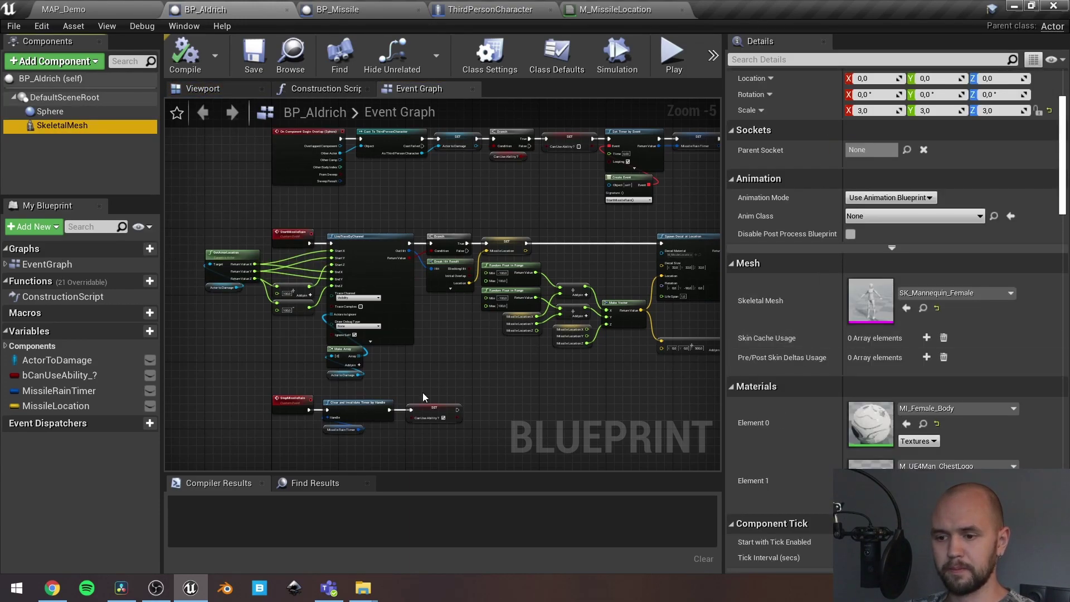
{"action": "left_click", "coordinate": [481, 374]}
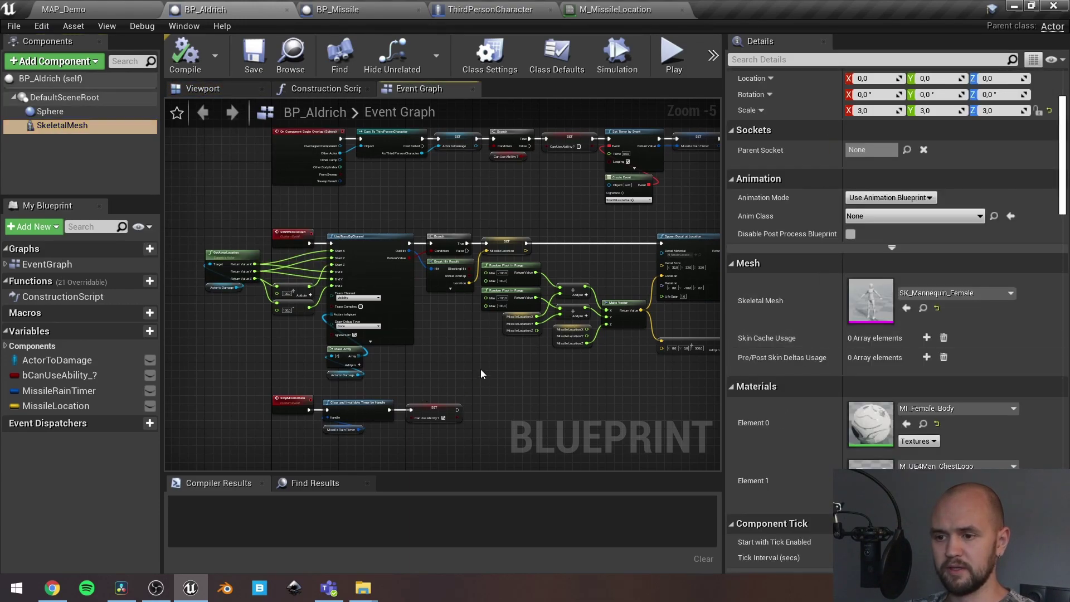
{"action": "left_click", "coordinate": [93, 5]}
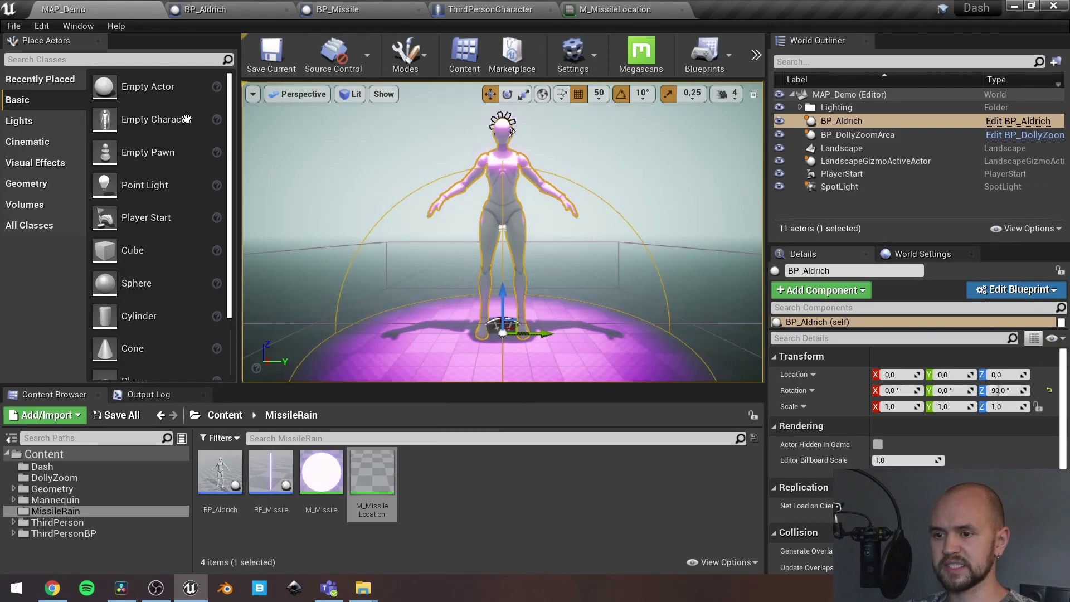
Step: Open BP_Missile's 3D preview and select its thin glowing Cube component
{"action": "left_click", "coordinate": [377, 12]}
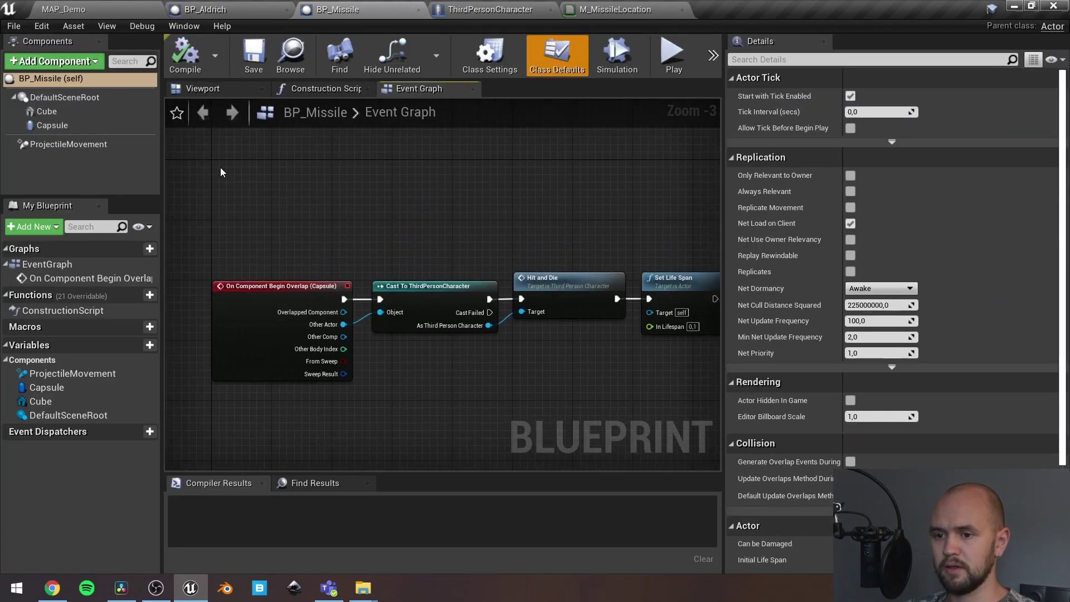
{"action": "left_click", "coordinate": [234, 92]}
{"action": "left_click", "coordinate": [50, 113]}
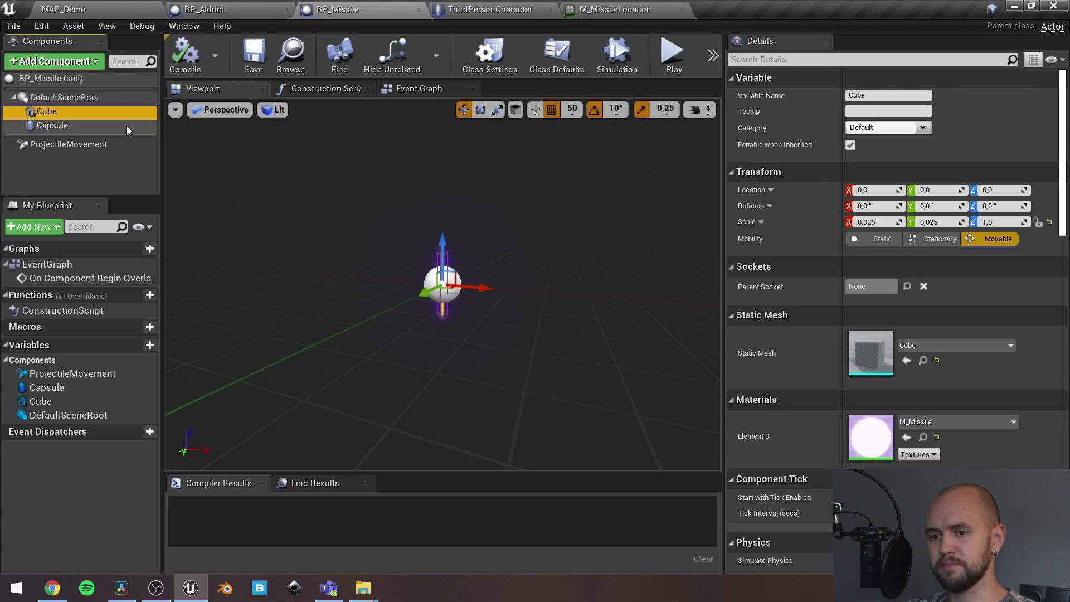
{"action": "left_click", "coordinate": [50, 124]}
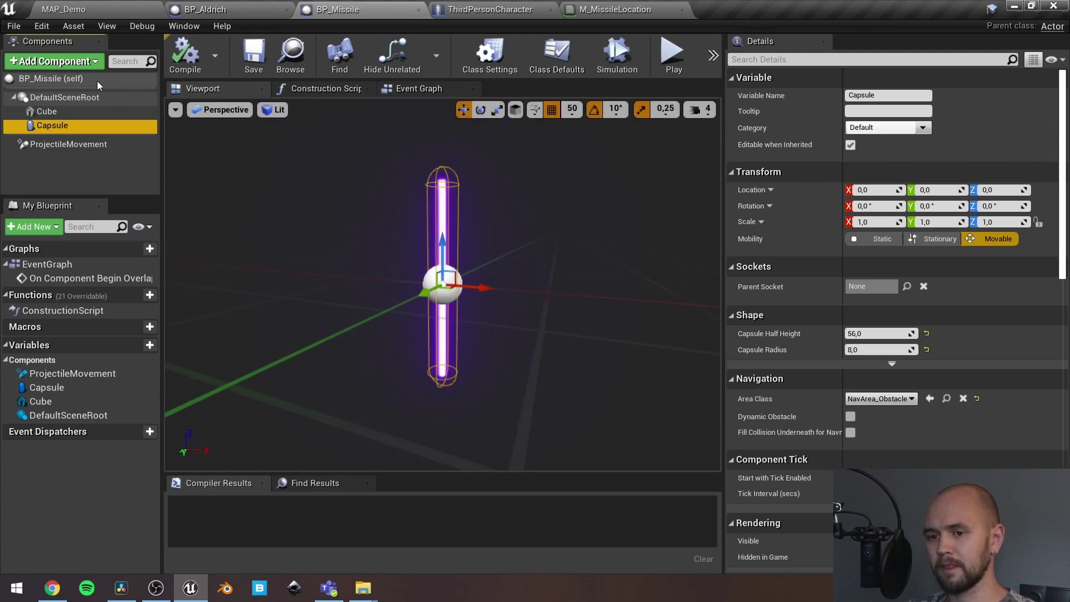
{"action": "left_click", "coordinate": [47, 111]}
{"action": "scroll", "coordinate": [903, 336], "scroll_direction": "down", "scroll_amount": 2}
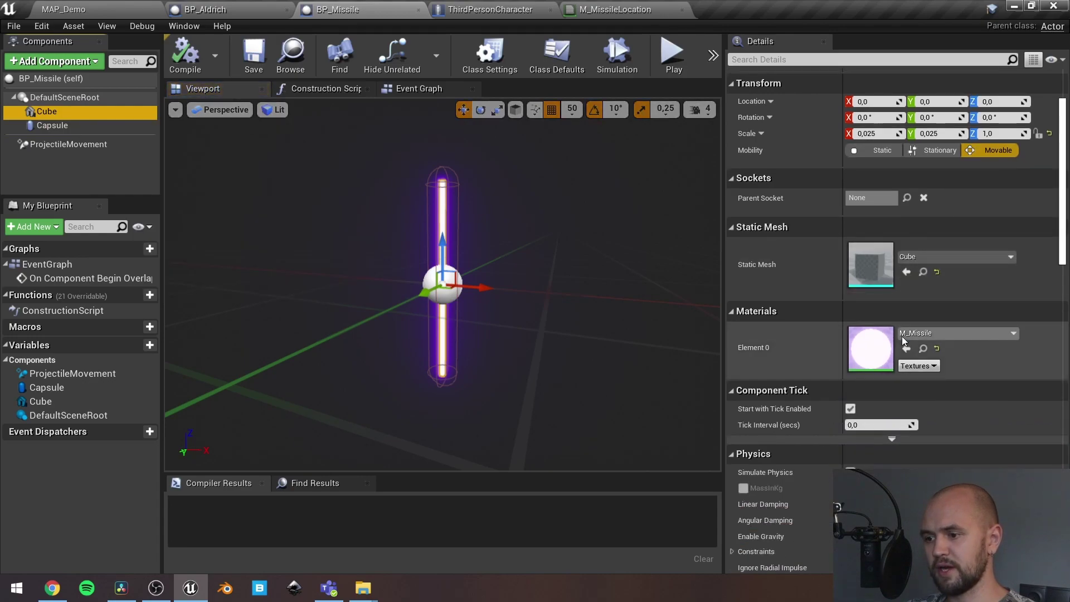
{"action": "scroll", "coordinate": [903, 336], "scroll_direction": "down", "scroll_amount": 2}
{"action": "scroll", "coordinate": [903, 336], "scroll_direction": "down", "scroll_amount": 5}
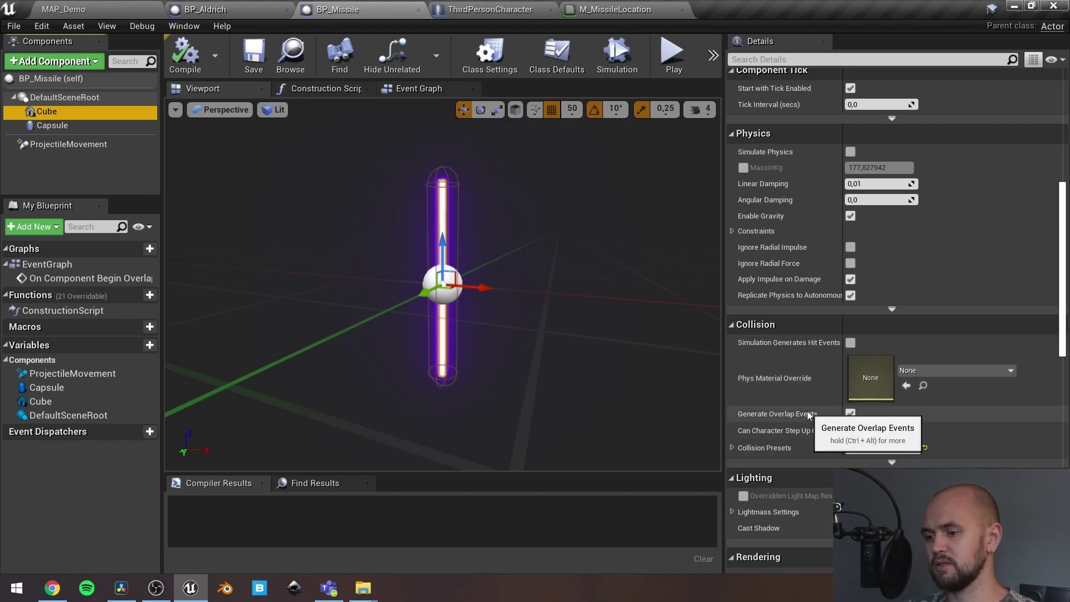
{"action": "left_click", "coordinate": [66, 132]}
{"action": "scroll", "coordinate": [826, 278], "scroll_direction": "up", "scroll_amount": 5}
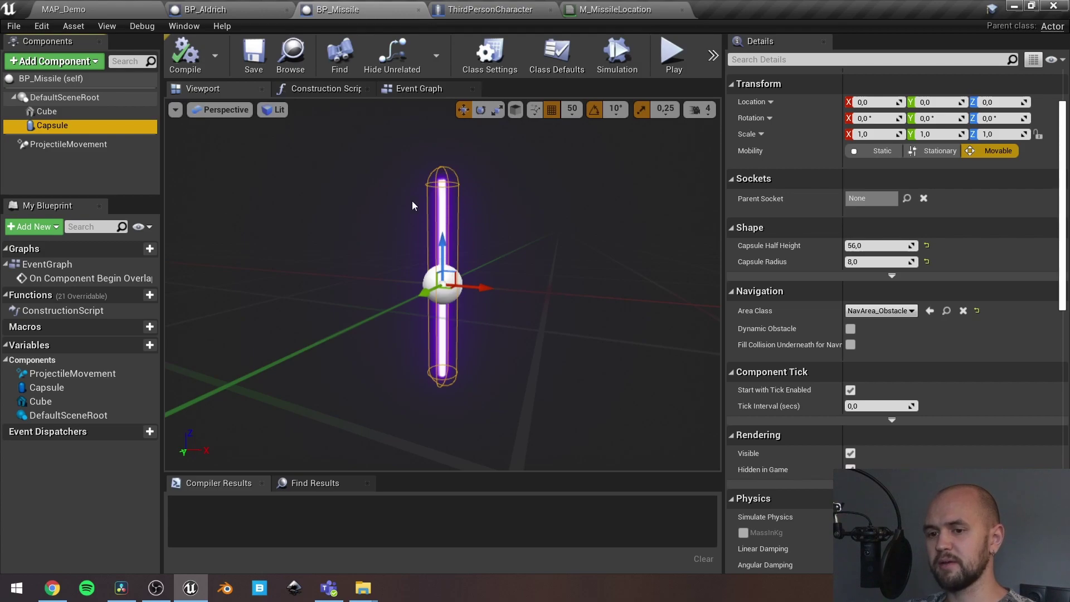
{"action": "scroll", "coordinate": [886, 267], "scroll_direction": "down", "scroll_amount": 2}
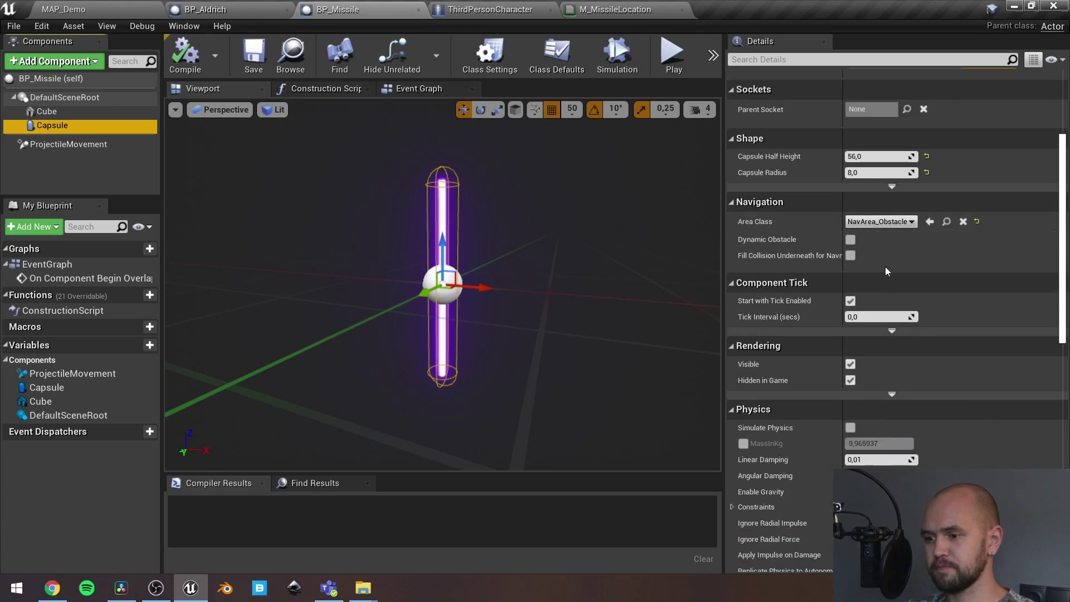
{"action": "scroll", "coordinate": [886, 266], "scroll_direction": "down", "scroll_amount": 5}
{"action": "scroll", "coordinate": [885, 267], "scroll_direction": "down", "scroll_amount": 2}
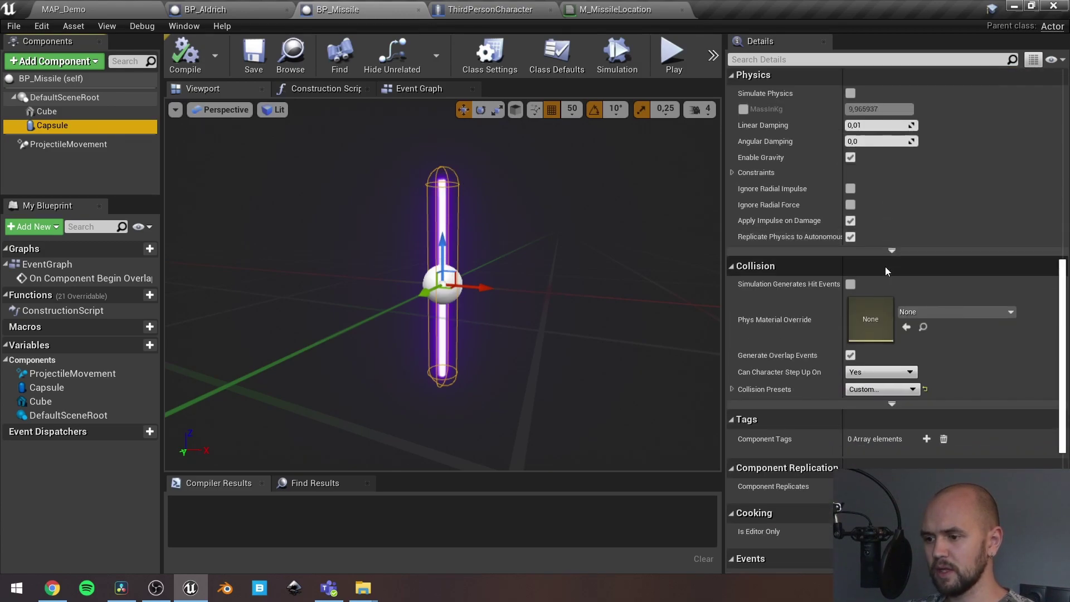
{"action": "left_click", "coordinate": [732, 390]}
{"action": "scroll", "coordinate": [735, 390], "scroll_direction": "down", "scroll_amount": 3}
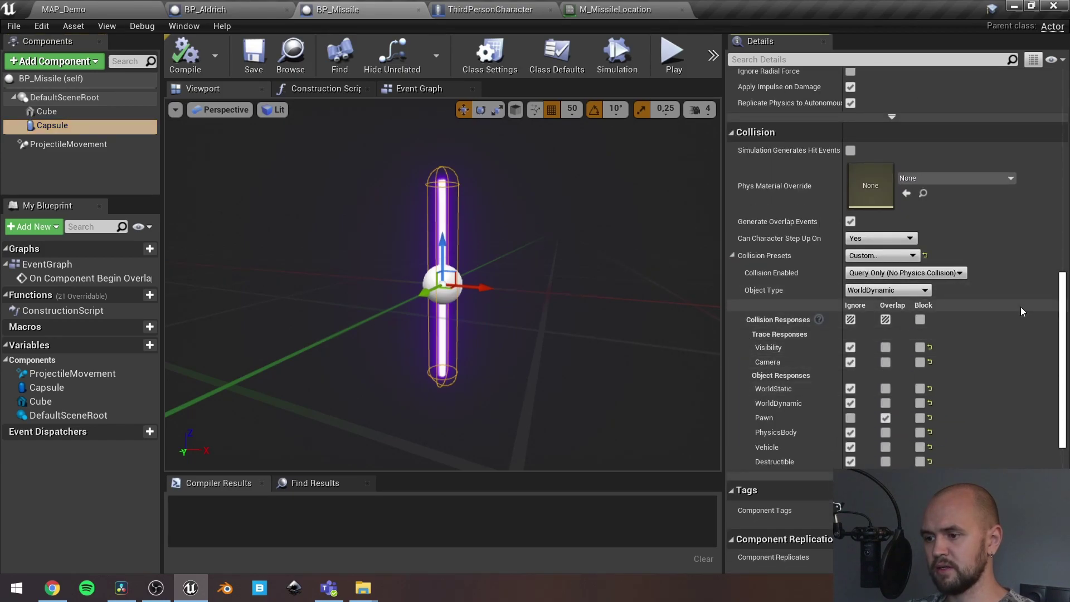
{"action": "scroll", "coordinate": [992, 341], "scroll_direction": "down", "scroll_amount": 1}
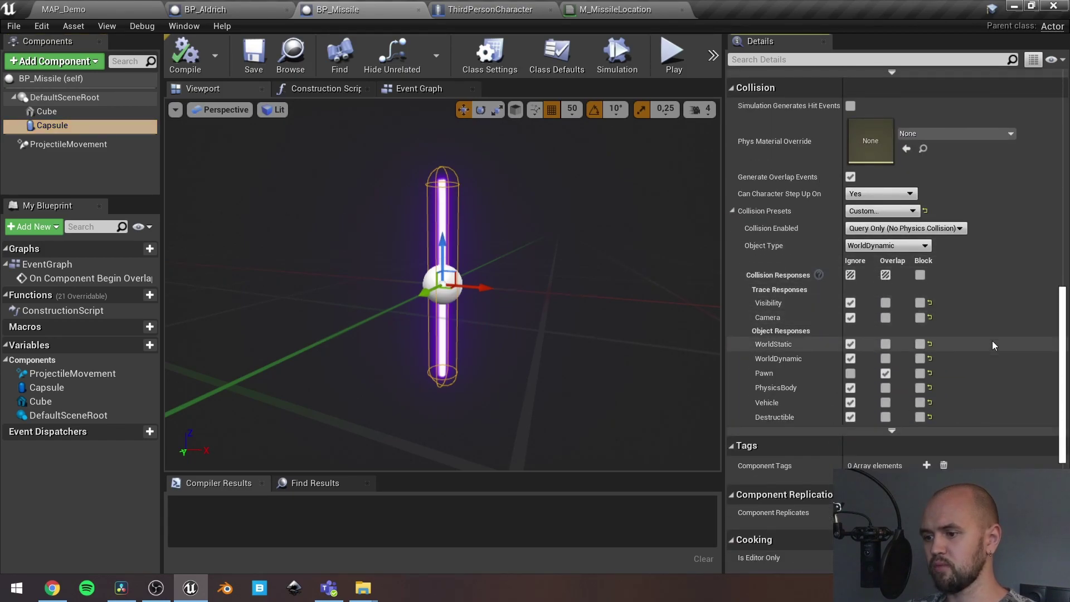
Step: Review ProjectileMovement's 1500 initial speed and straight-down (Z -1) velocity
{"action": "left_click", "coordinate": [89, 147]}
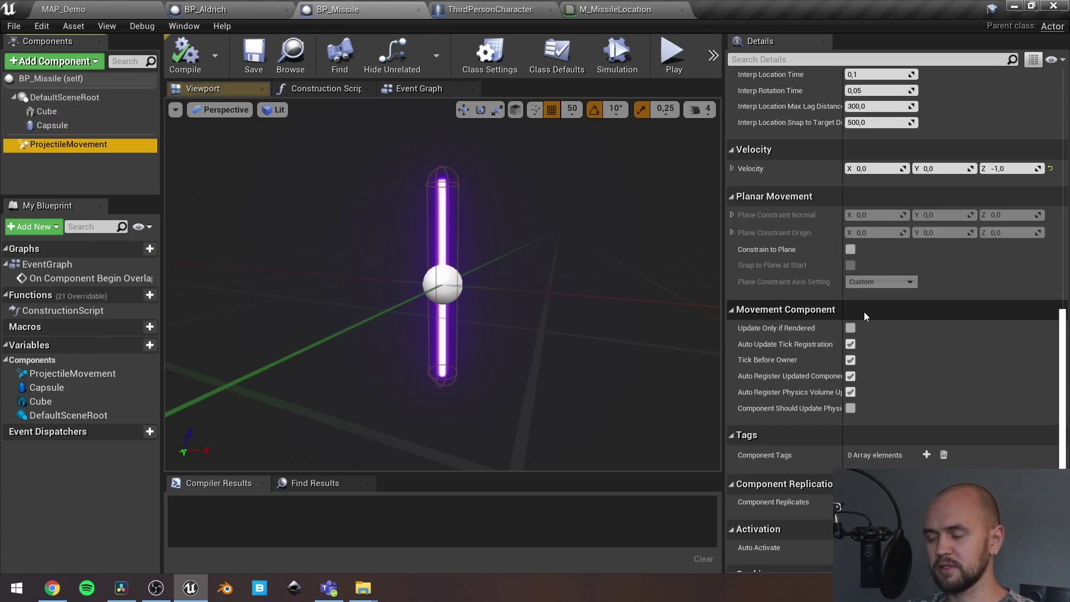
{"action": "scroll", "coordinate": [864, 311], "scroll_direction": "up", "scroll_amount": 2}
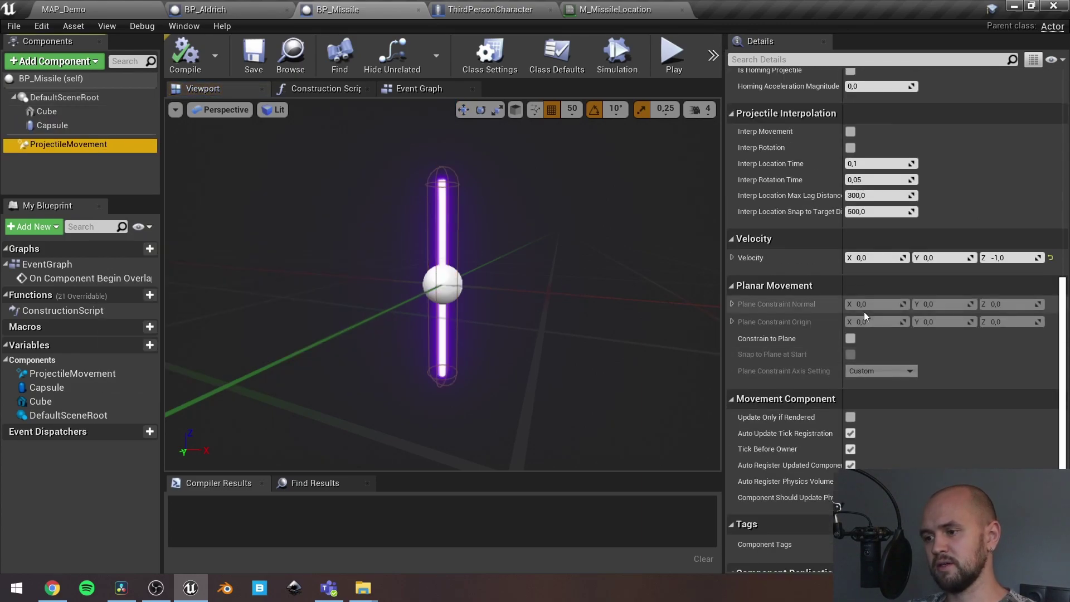
{"action": "scroll", "coordinate": [864, 312], "scroll_direction": "up", "scroll_amount": 2}
{"action": "scroll", "coordinate": [864, 313], "scroll_direction": "up", "scroll_amount": 1}
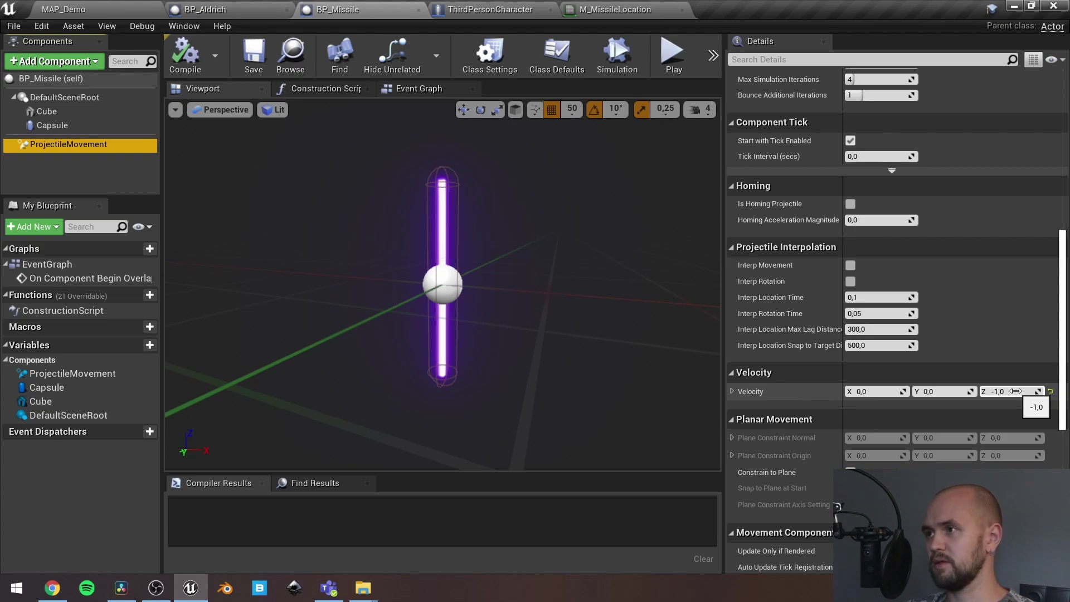
{"action": "scroll", "coordinate": [1016, 391], "scroll_direction": "up", "scroll_amount": 1}
{"action": "scroll", "coordinate": [1016, 393], "scroll_direction": "up", "scroll_amount": 1}
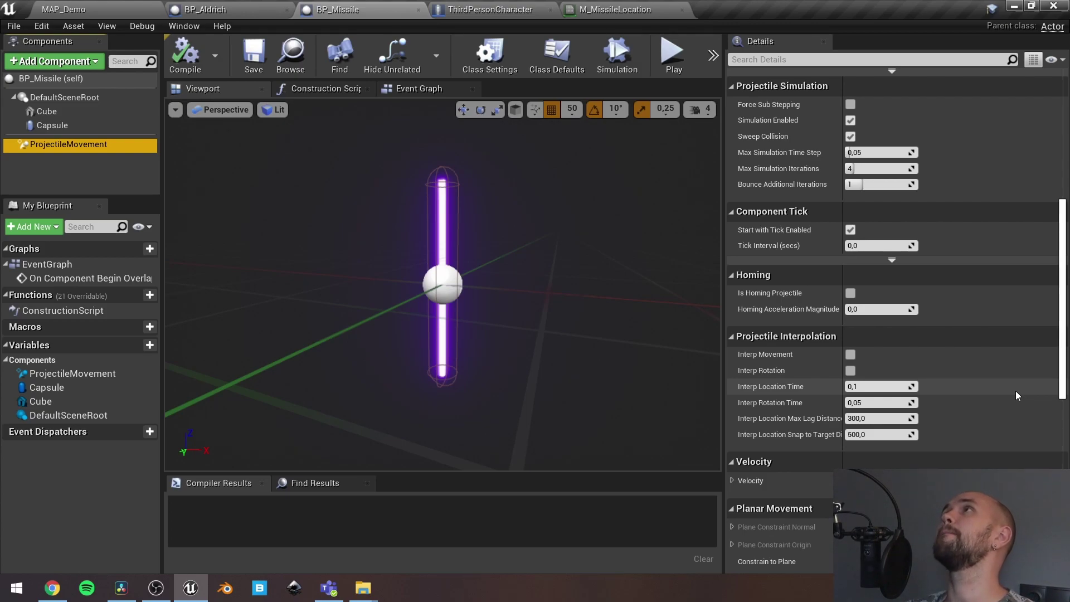
{"action": "scroll", "coordinate": [1016, 391], "scroll_direction": "up", "scroll_amount": 3}
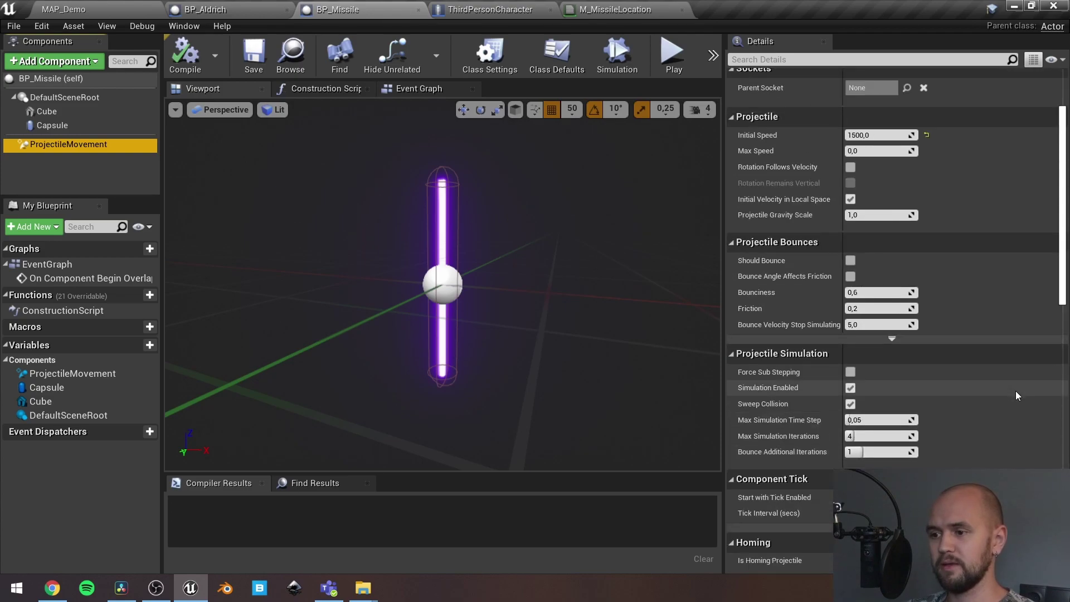
{"action": "scroll", "coordinate": [927, 241], "scroll_direction": "up", "scroll_amount": 1}
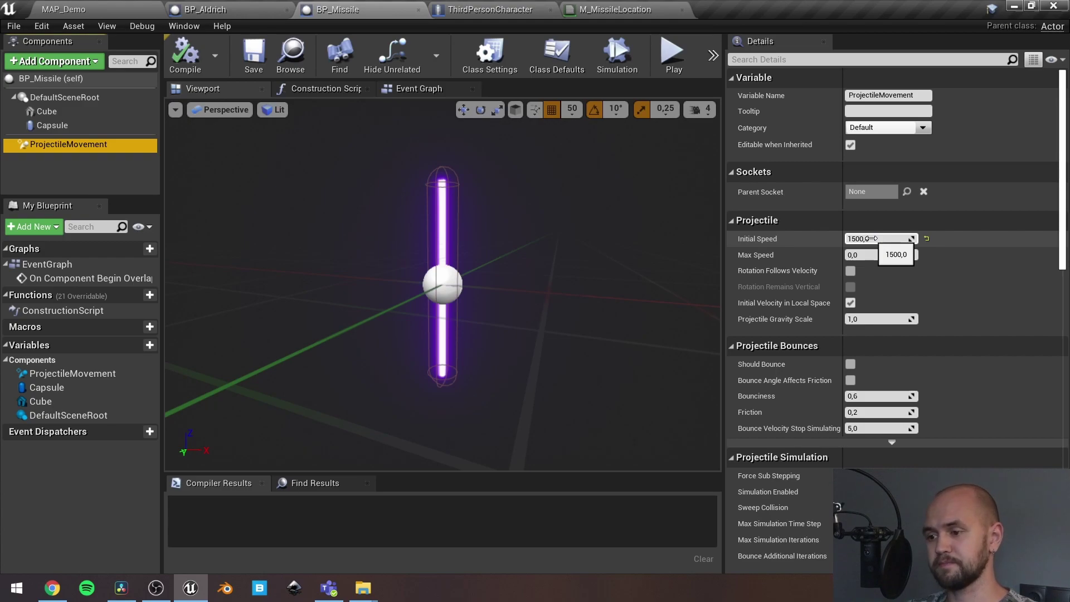
{"action": "scroll", "coordinate": [872, 238], "scroll_direction": "down", "scroll_amount": 2}
{"action": "scroll", "coordinate": [872, 238], "scroll_direction": "down", "scroll_amount": 1}
{"action": "scroll", "coordinate": [872, 238], "scroll_direction": "down", "scroll_amount": 2}
{"action": "scroll", "coordinate": [872, 238], "scroll_direction": "up", "scroll_amount": 1}
{"action": "scroll", "coordinate": [872, 239], "scroll_direction": "up", "scroll_amount": 2}
{"action": "scroll", "coordinate": [872, 239], "scroll_direction": "up", "scroll_amount": 1}
{"action": "scroll", "coordinate": [872, 238], "scroll_direction": "up", "scroll_amount": 1}
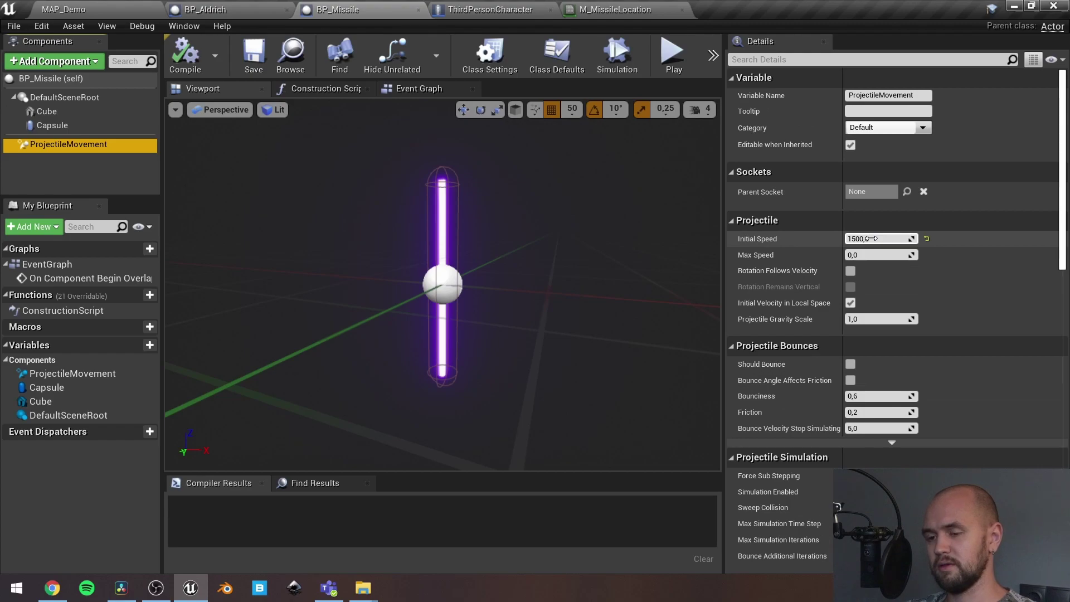
Step: Inspect BP_Missile's overlap Cast, Hit and Die, and 0.1 Set Life Span nodes
{"action": "left_click", "coordinate": [418, 87]}
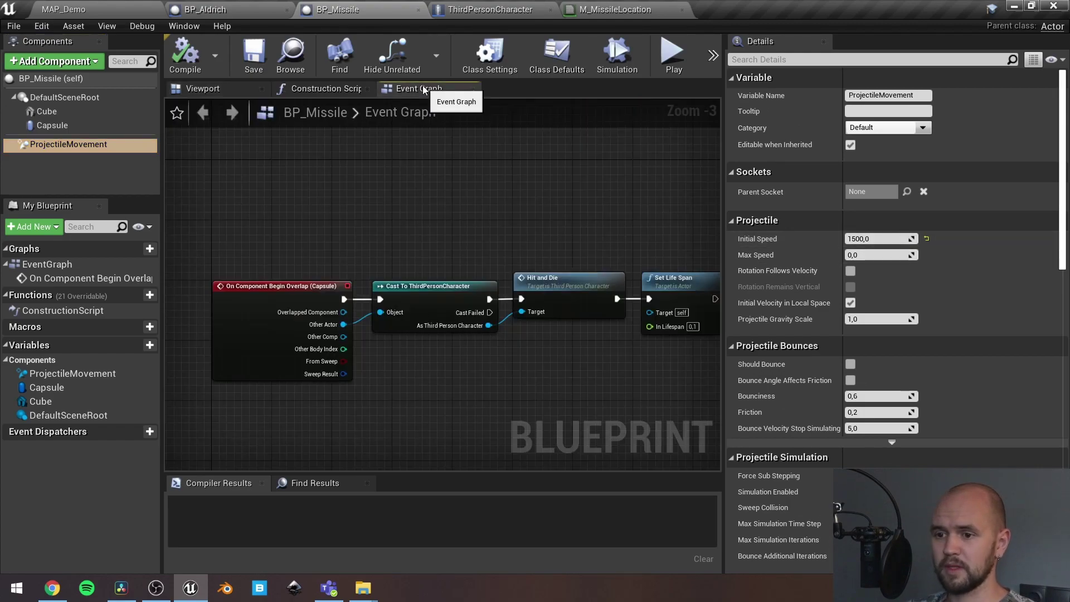
{"action": "right_click_drag", "start_coordinate": [478, 212], "coordinate": [504, 147]}
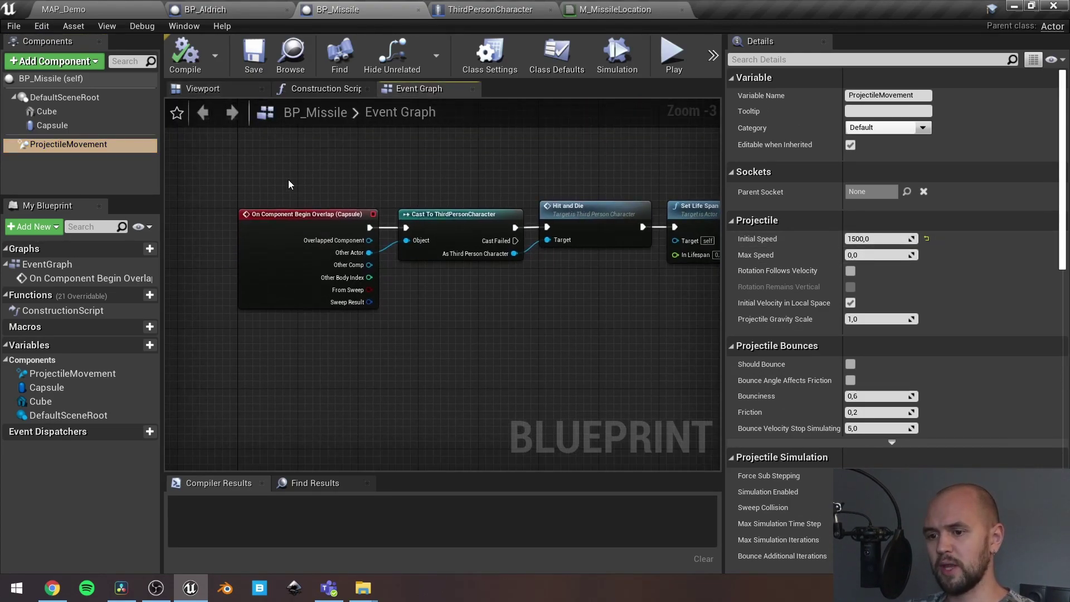
{"action": "scroll", "coordinate": [514, 283], "scroll_direction": "up", "scroll_amount": 3}
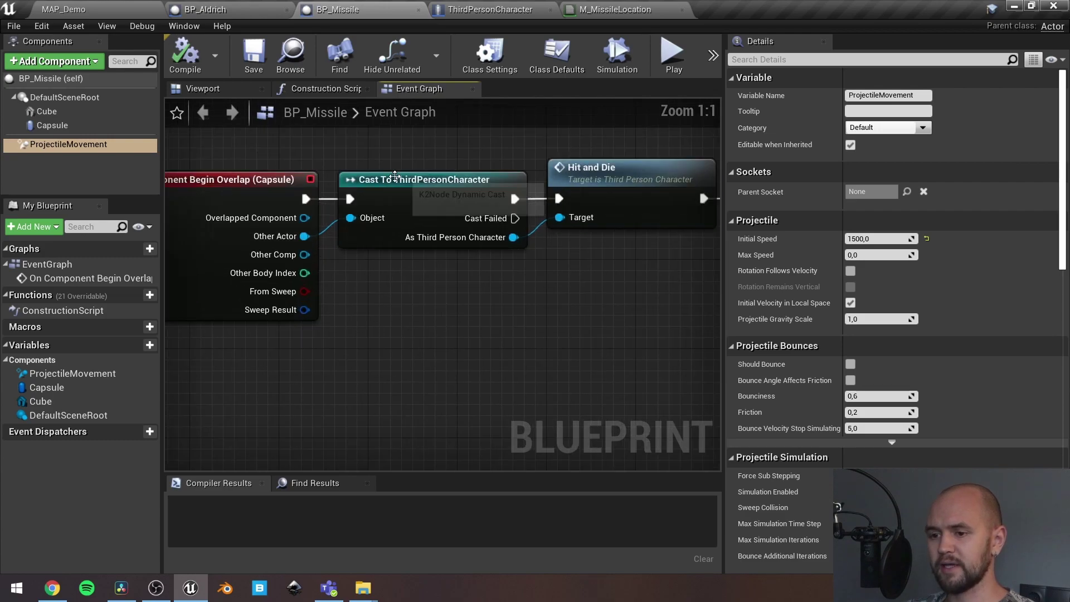
{"action": "right_click_drag", "start_coordinate": [530, 280], "coordinate": [469, 354]}
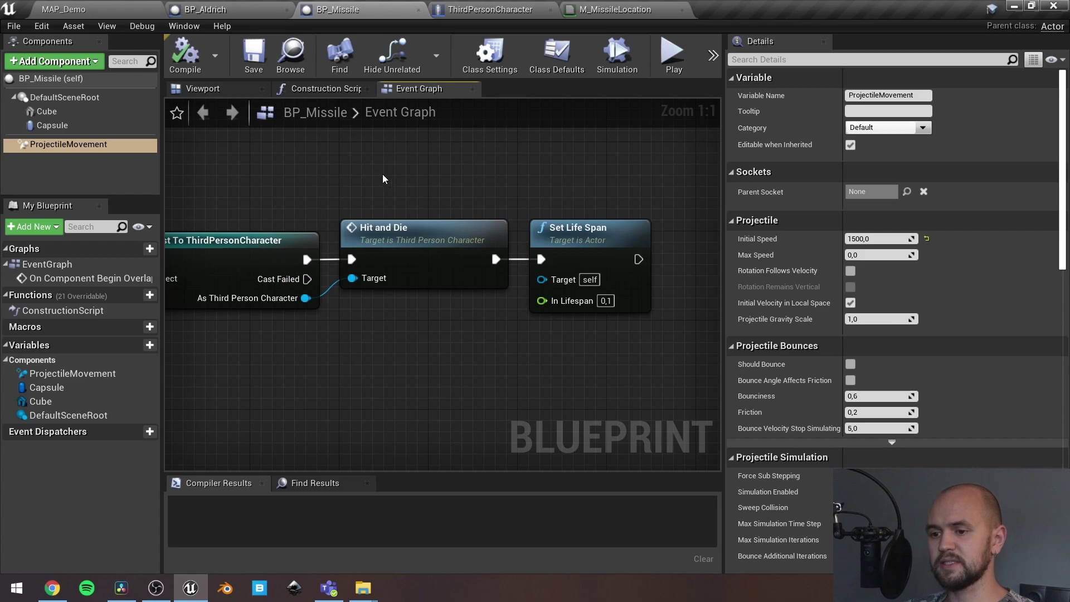
{"action": "left_click_drag", "start_coordinate": [379, 176], "coordinate": [462, 303]}
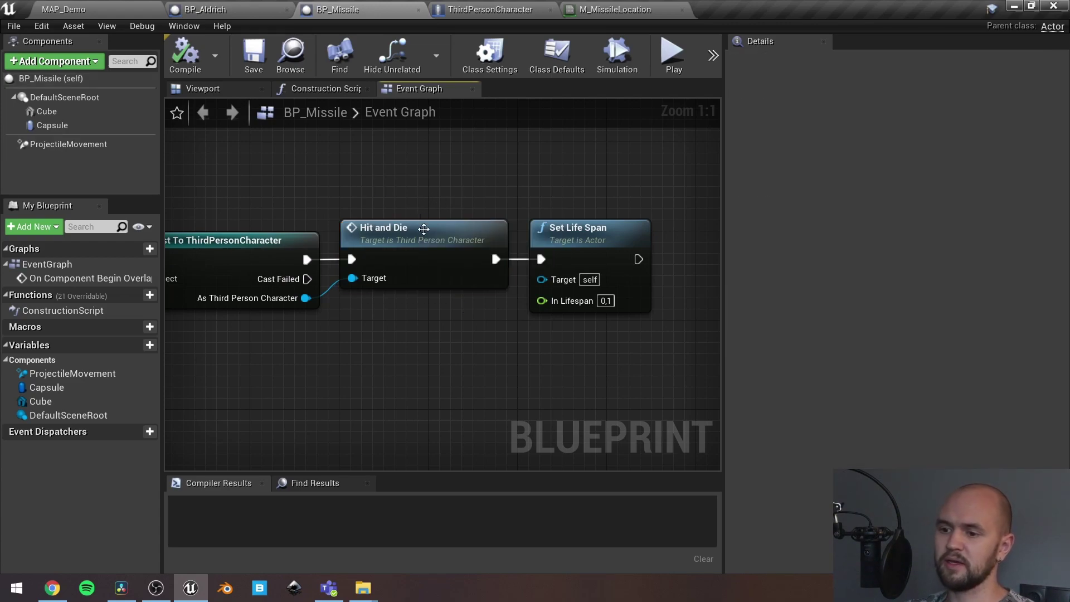
{"action": "left_click", "coordinate": [424, 229]}
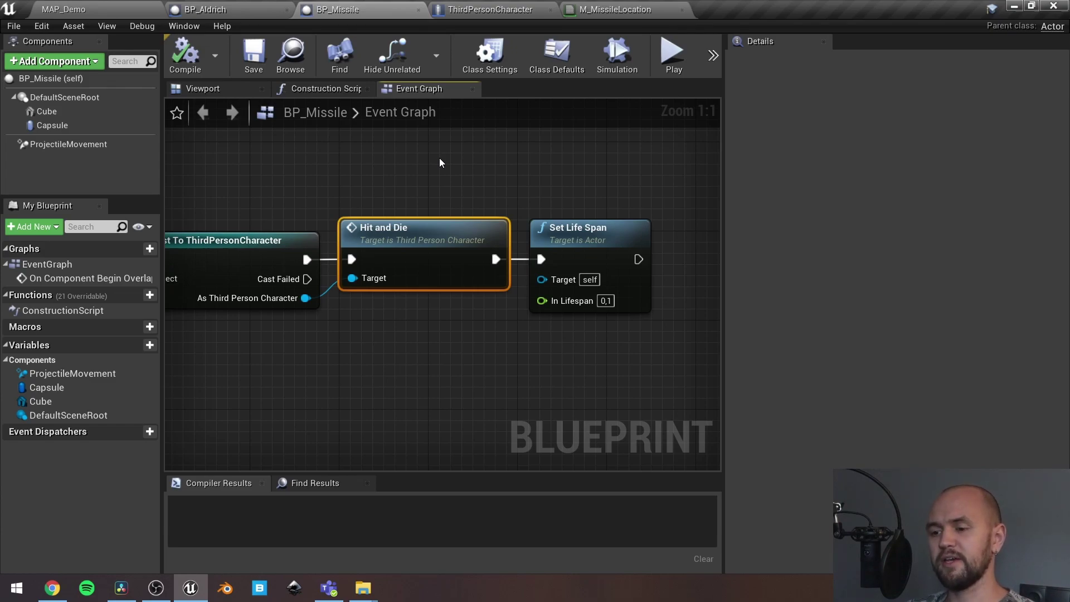
{"action": "left_click", "coordinate": [331, 197]}
{"action": "right_click_drag", "start_coordinate": [289, 201], "coordinate": [279, 220]}
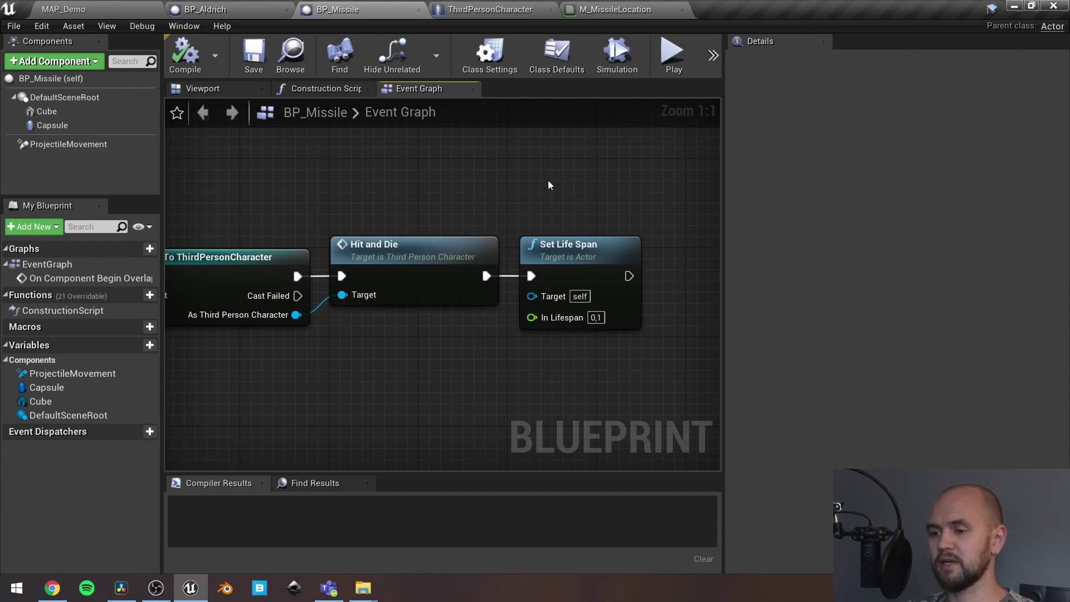
{"action": "scroll", "coordinate": [548, 179], "scroll_direction": "down", "scroll_amount": 2}
{"action": "right_click_drag", "start_coordinate": [523, 186], "coordinate": [556, 169]}
{"action": "scroll", "coordinate": [538, 181], "scroll_direction": "down", "scroll_amount": 1}
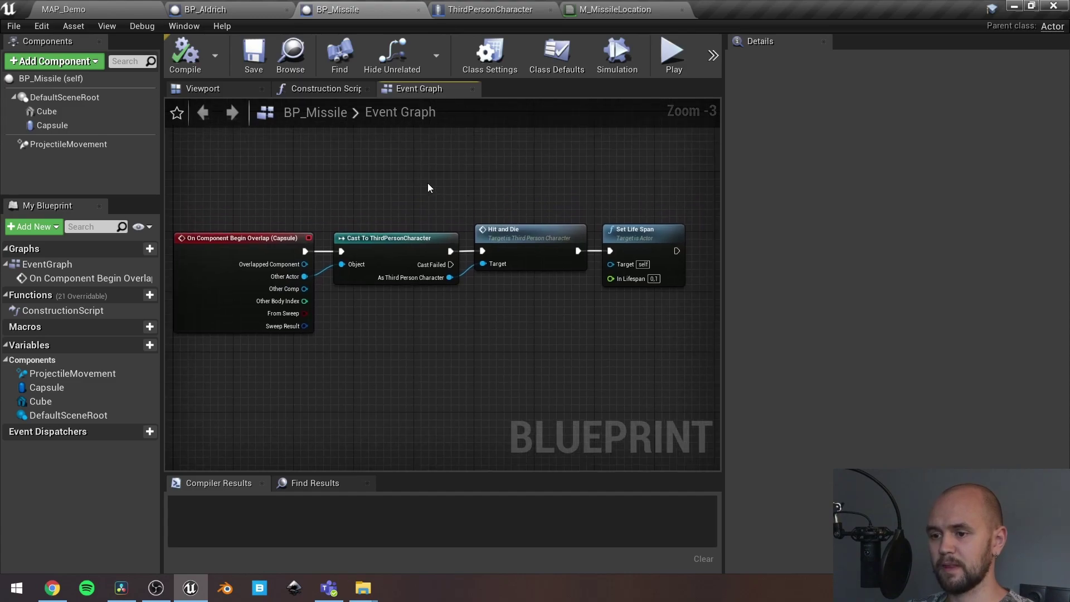
{"action": "scroll", "coordinate": [497, 275], "scroll_direction": "up", "scroll_amount": 3}
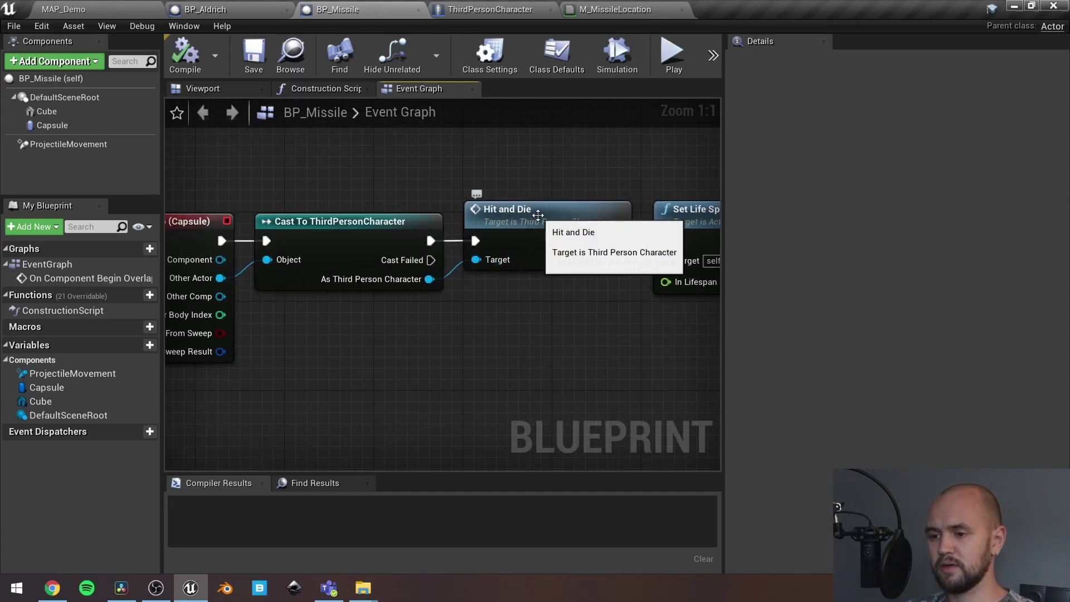
Step: Open HitAndDie and inspect the Hit Counter increment and Mesh Set Simulate Physics at 10
{"action": "double_click", "coordinate": [537, 215]}
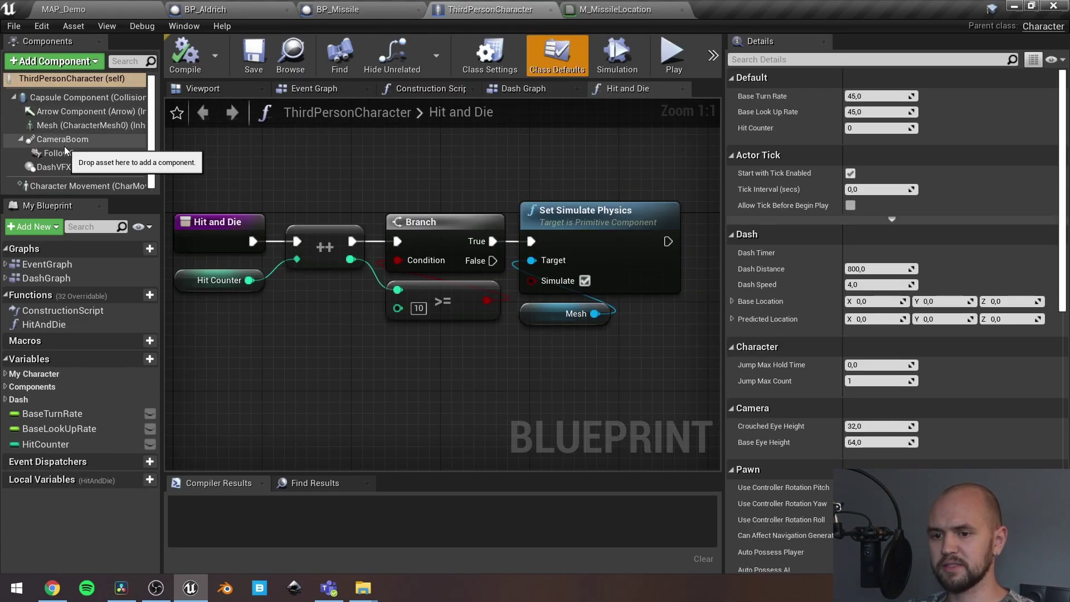
{"action": "left_click", "coordinate": [58, 324]}
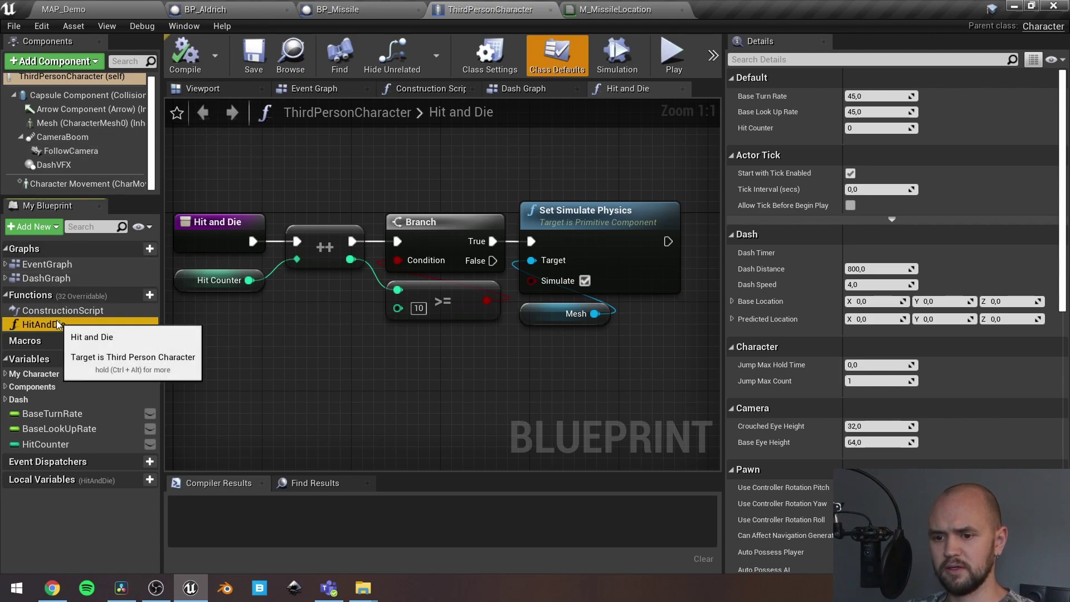
{"action": "left_click", "coordinate": [217, 222]}
{"action": "key", "text": "ctrl+a"}
{"action": "left_click", "coordinate": [250, 294]}
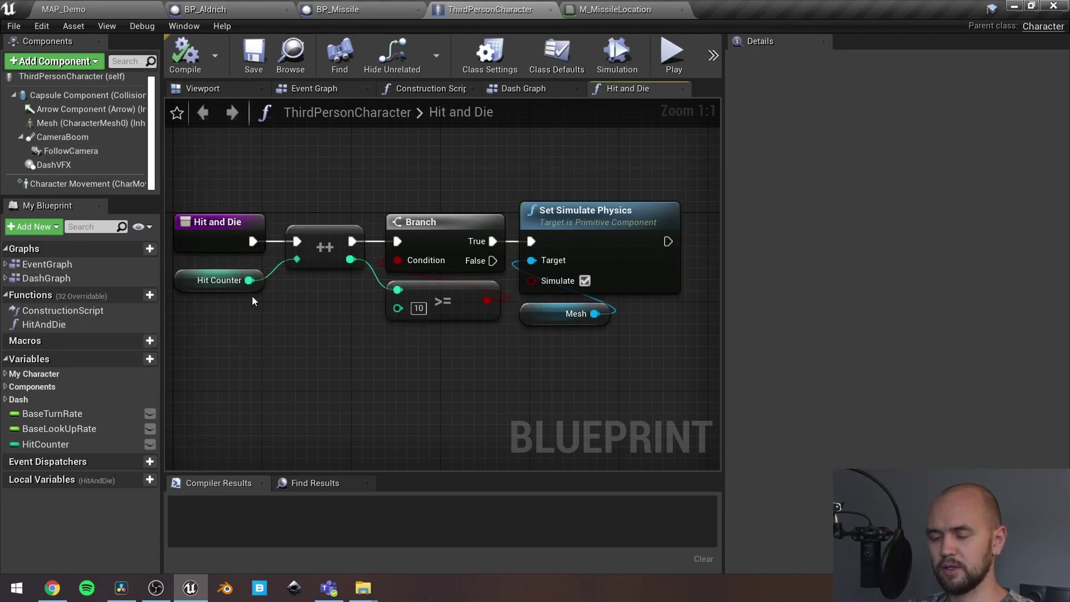
{"action": "left_click", "coordinate": [226, 281]}
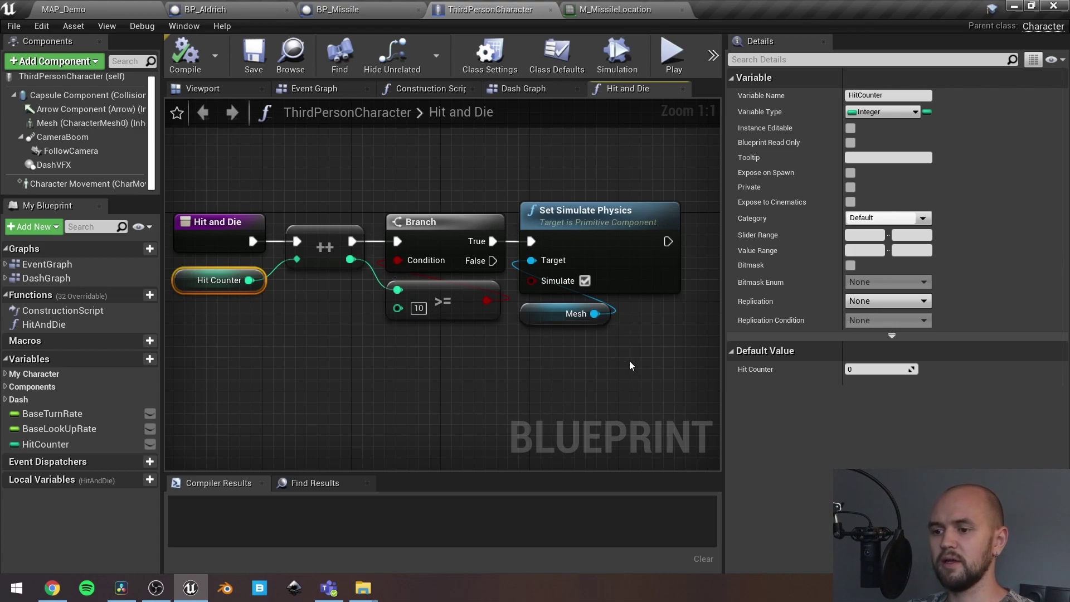
{"action": "left_click_drag", "start_coordinate": [630, 366], "coordinate": [578, 220]}
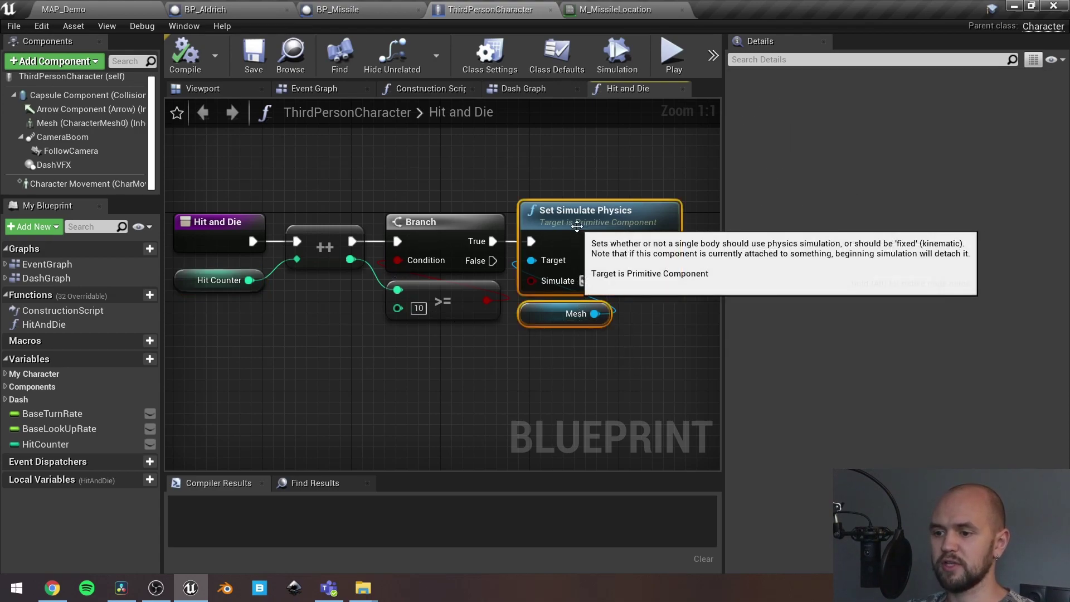
{"action": "left_click", "coordinate": [538, 167]}
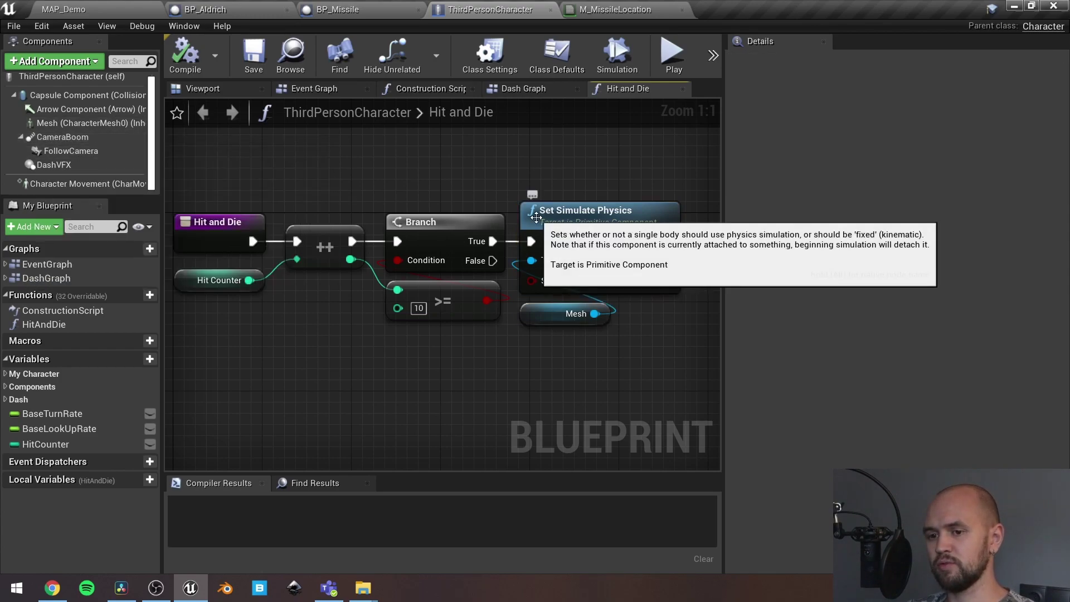
Step: Select Mesh (CharacterMesh0) to check its Ragdoll collision preset
{"action": "left_click", "coordinate": [92, 124]}
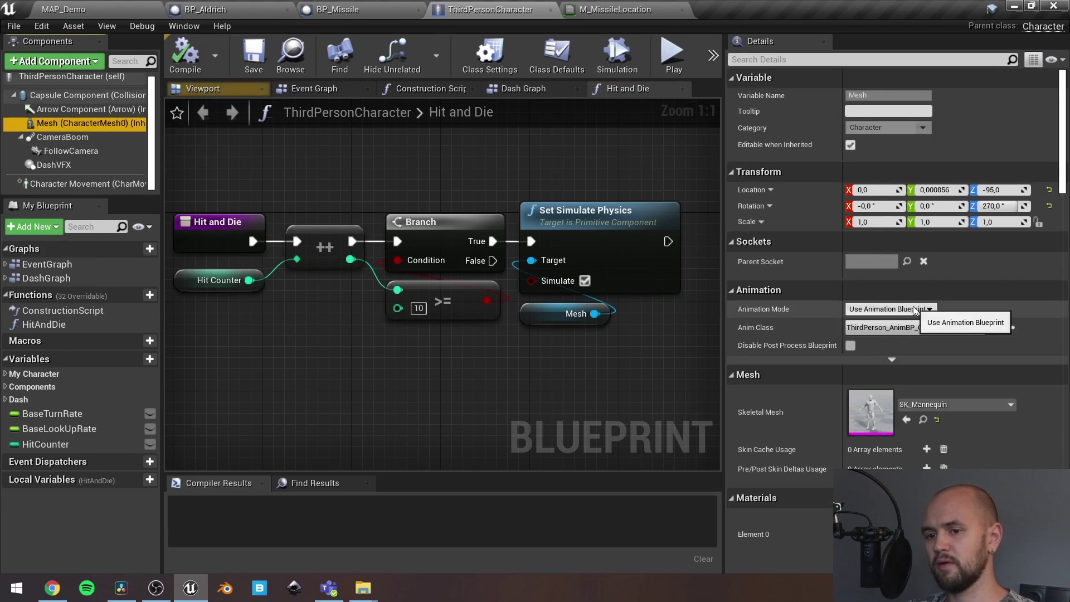
{"action": "scroll", "coordinate": [914, 311], "scroll_direction": "down", "scroll_amount": 3}
{"action": "scroll", "coordinate": [913, 311], "scroll_direction": "down", "scroll_amount": 4}
{"action": "scroll", "coordinate": [914, 311], "scroll_direction": "down", "scroll_amount": 3}
{"action": "scroll", "coordinate": [913, 312], "scroll_direction": "down", "scroll_amount": 3}
{"action": "scroll", "coordinate": [913, 312], "scroll_direction": "down", "scroll_amount": 5}
{"action": "scroll", "coordinate": [914, 311], "scroll_direction": "down", "scroll_amount": 3}
{"action": "scroll", "coordinate": [904, 311], "scroll_direction": "down", "scroll_amount": 3}
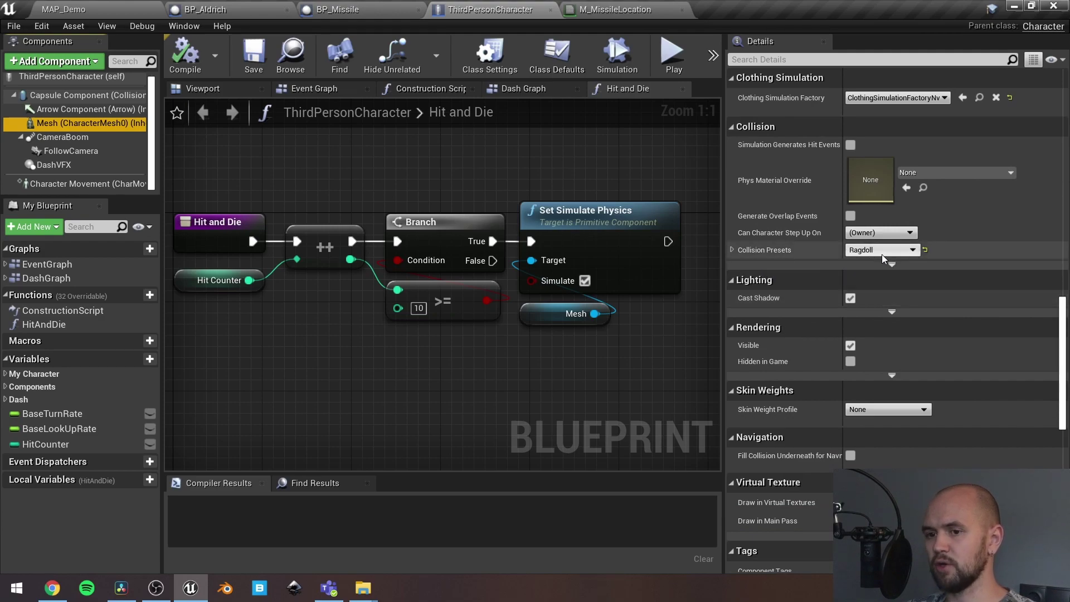
Step: Switch back to MAP_Demo and view the BP_Aldrich boss on its purple ring
{"action": "left_click", "coordinate": [141, 15]}
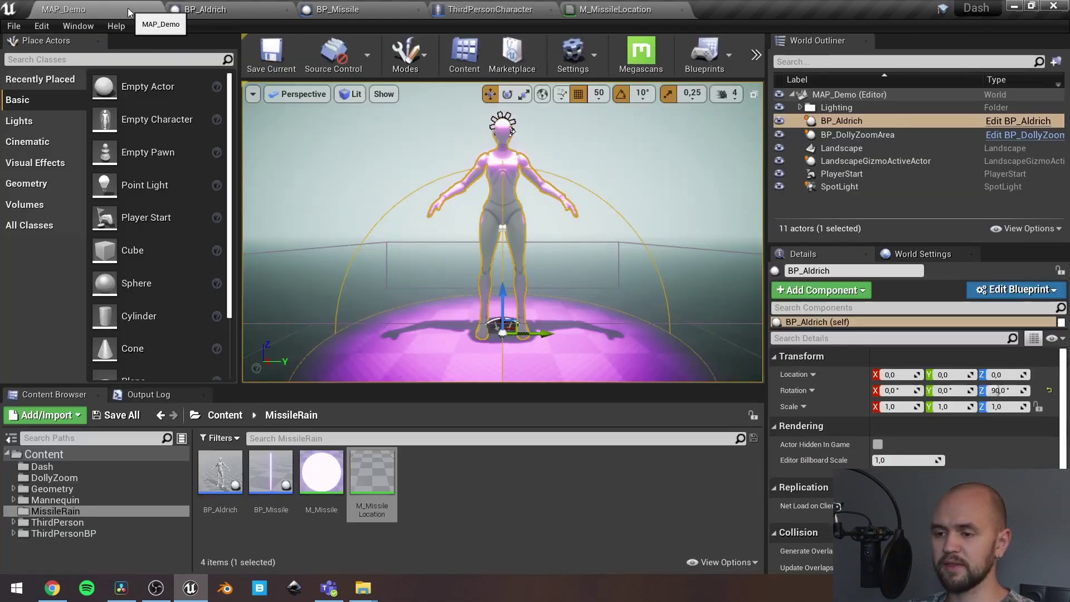
{"action": "scroll", "coordinate": [480, 256], "scroll_direction": "down", "scroll_amount": 2}
{"action": "scroll", "coordinate": [479, 255], "scroll_direction": "up", "scroll_amount": 1}
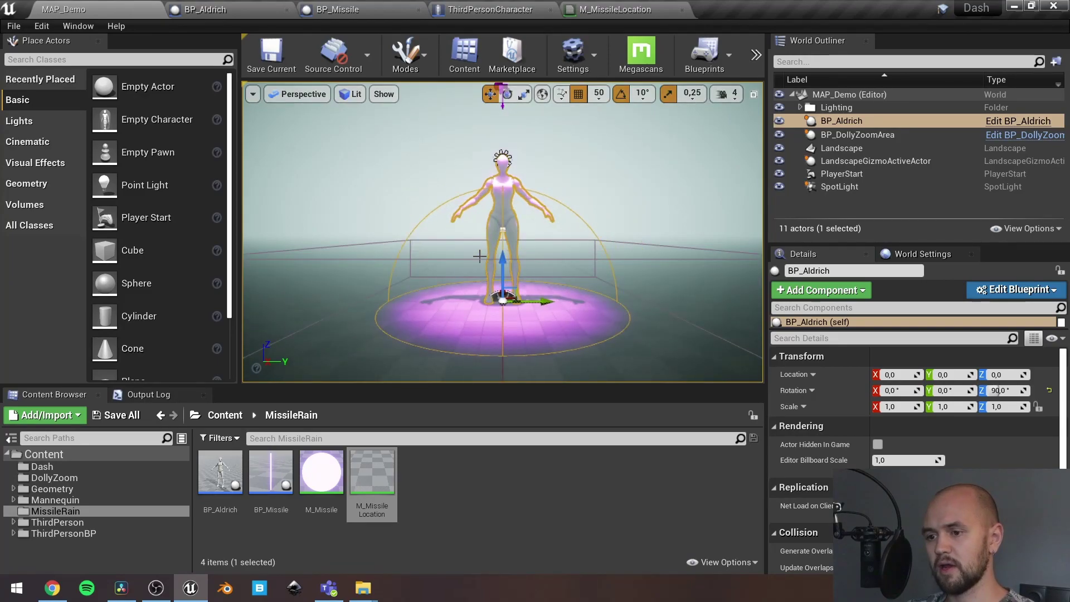